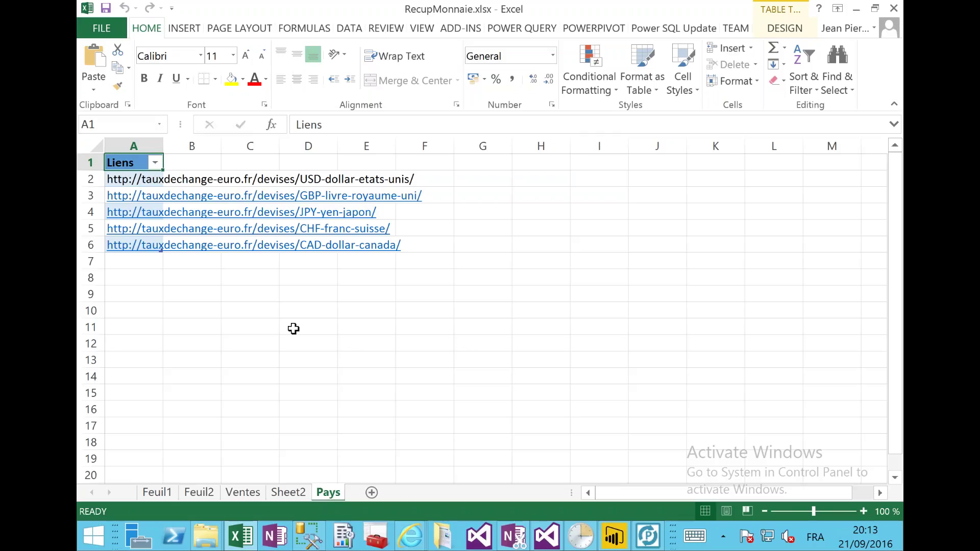
# Step: Show the workbook's Power Query queries and open the StgTauxChange query for editing
pyautogui.click(547, 37)
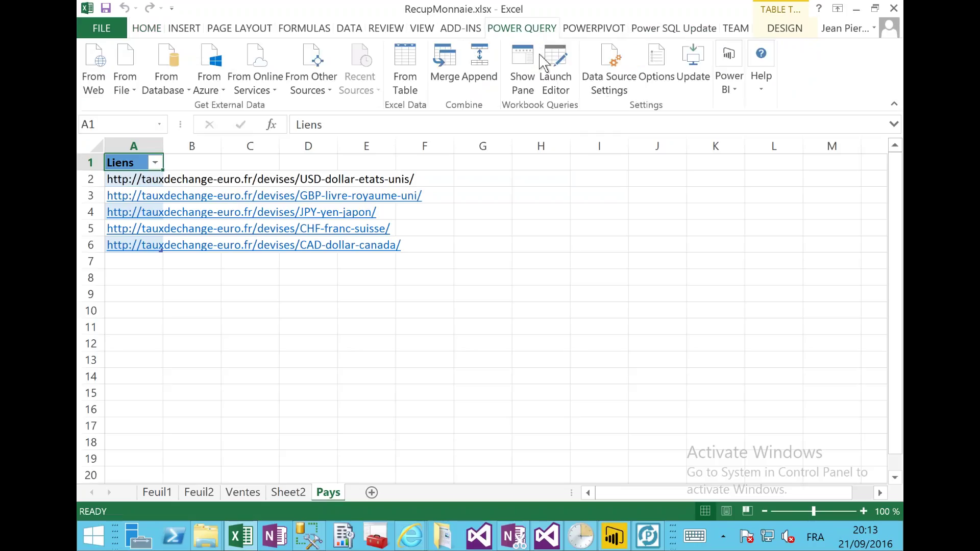
pyautogui.click(530, 65)
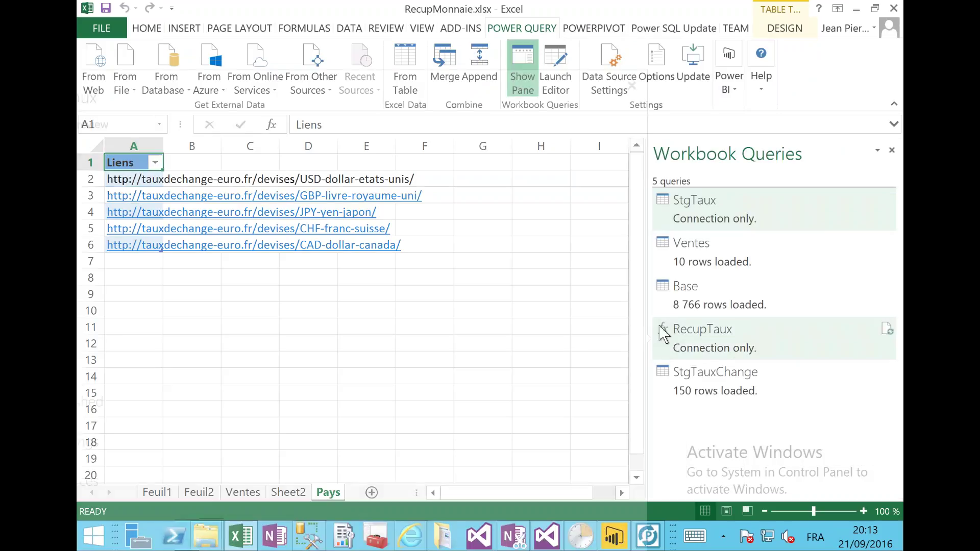
pyautogui.moveTo(722, 339)
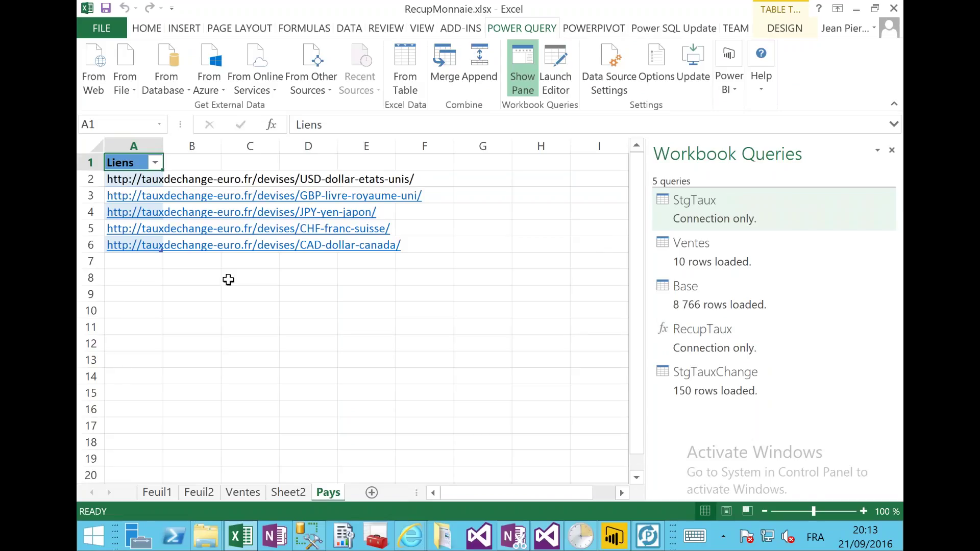
pyautogui.rightClick(698, 381)
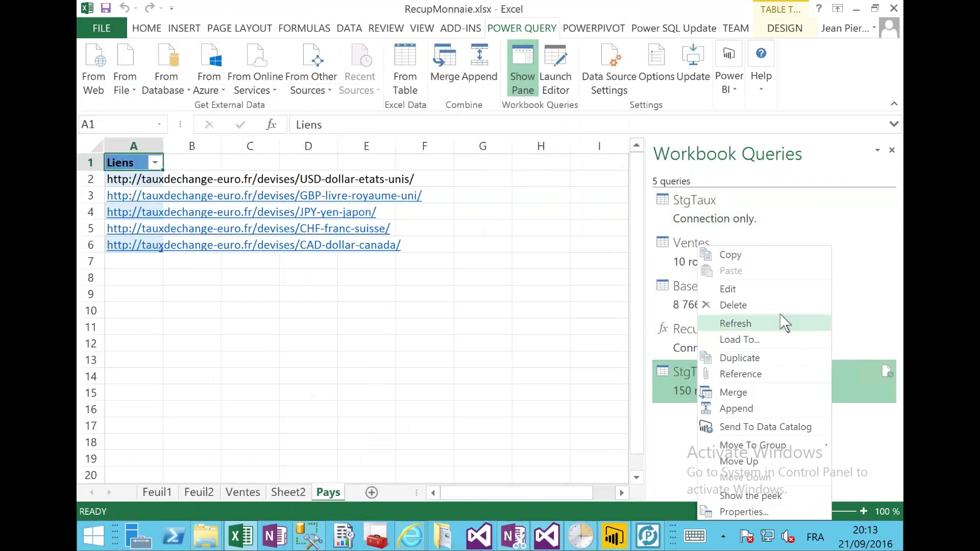
pyautogui.click(752, 306)
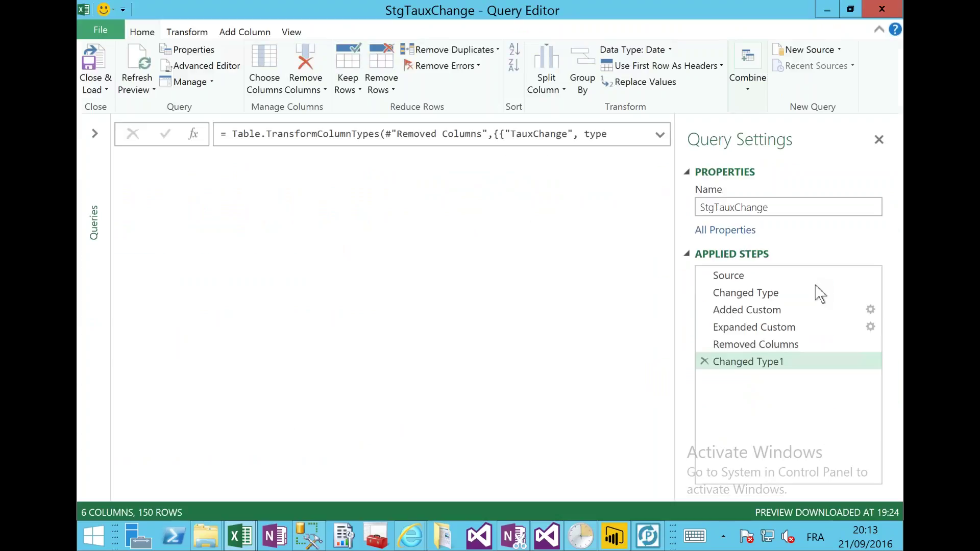
# Step: Examine the StgTauxChange query's Source step and the RecupTaux function call in its Added Custom step
pyautogui.click(806, 275)
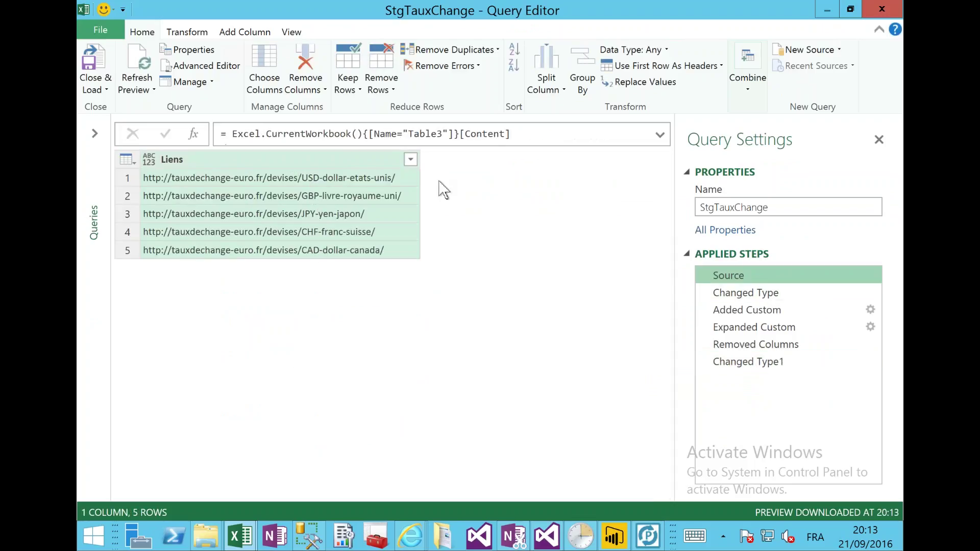
pyautogui.click(747, 311)
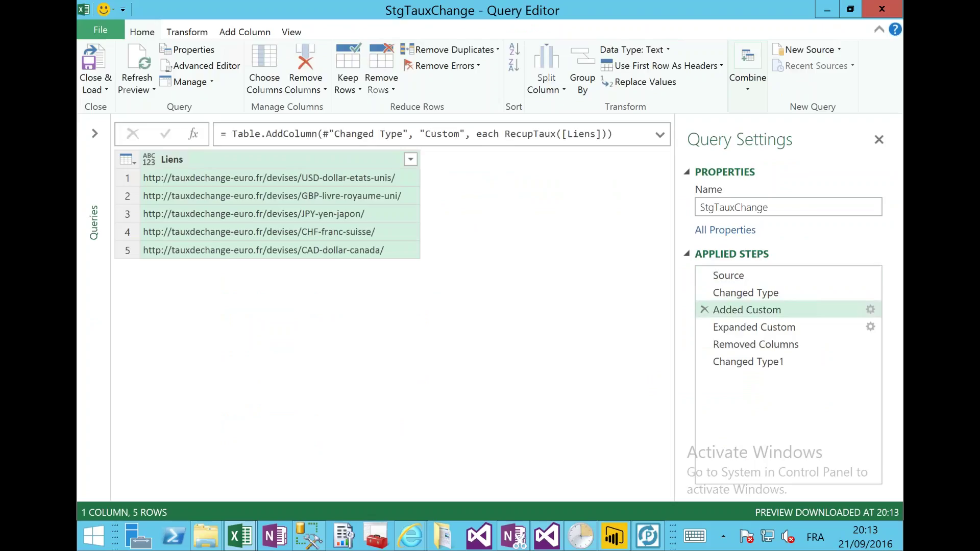
pyautogui.moveTo(556, 134); pyautogui.dragTo(507, 133)
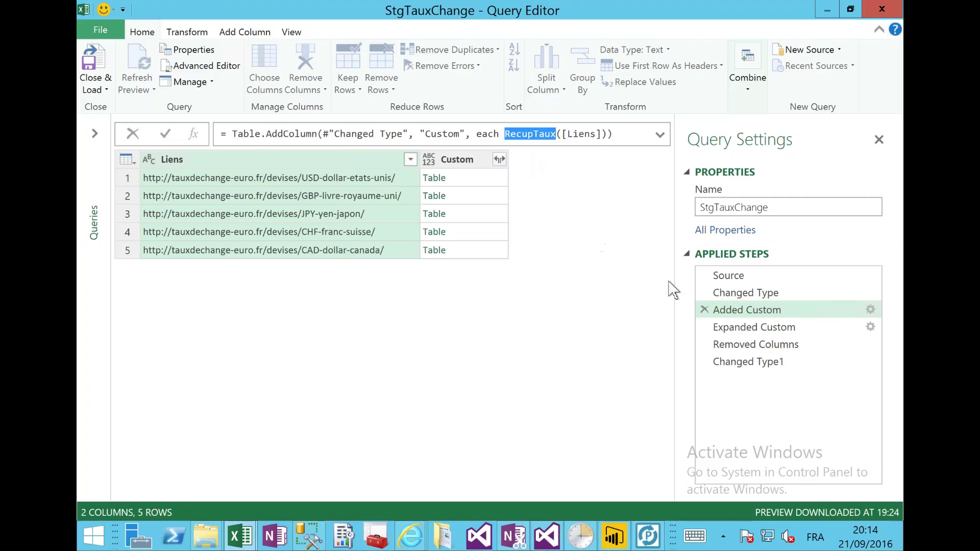
# Step: Review the Expanded Custom, Removed Columns and Changed Type1 steps of the query, and close the Query Editor
pyautogui.click(763, 329)
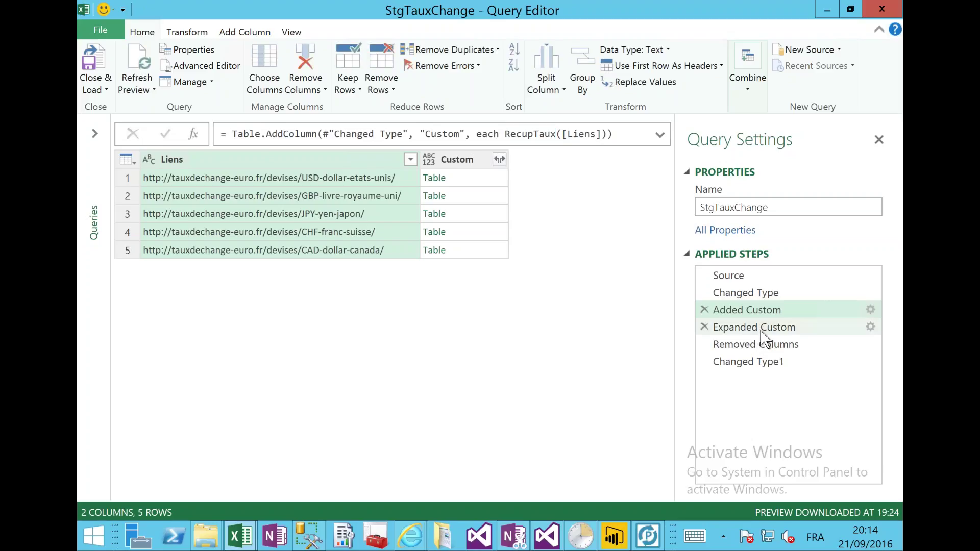
pyautogui.click(760, 329)
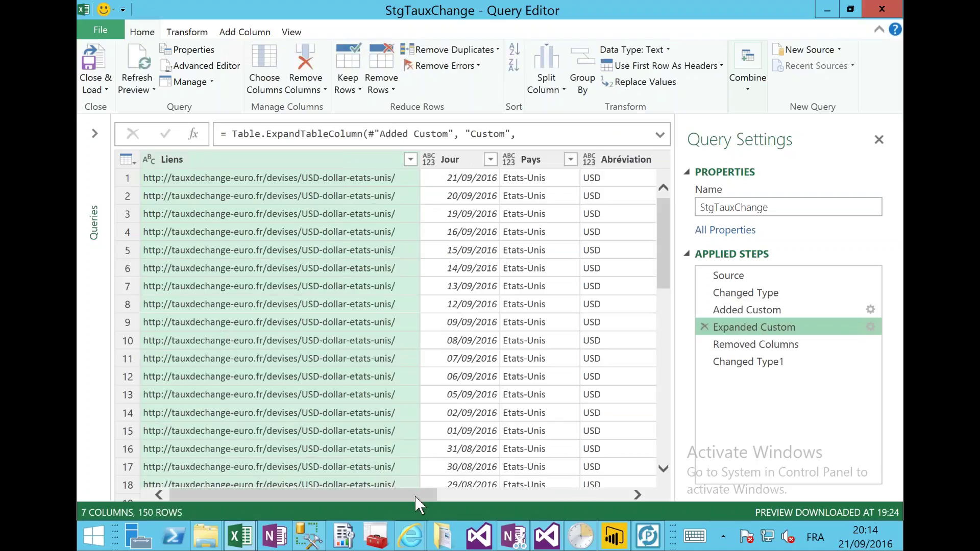
pyautogui.moveTo(440, 497); pyautogui.dragTo(524, 497)
pyautogui.moveTo(661, 237); pyautogui.dragTo(663, 446)
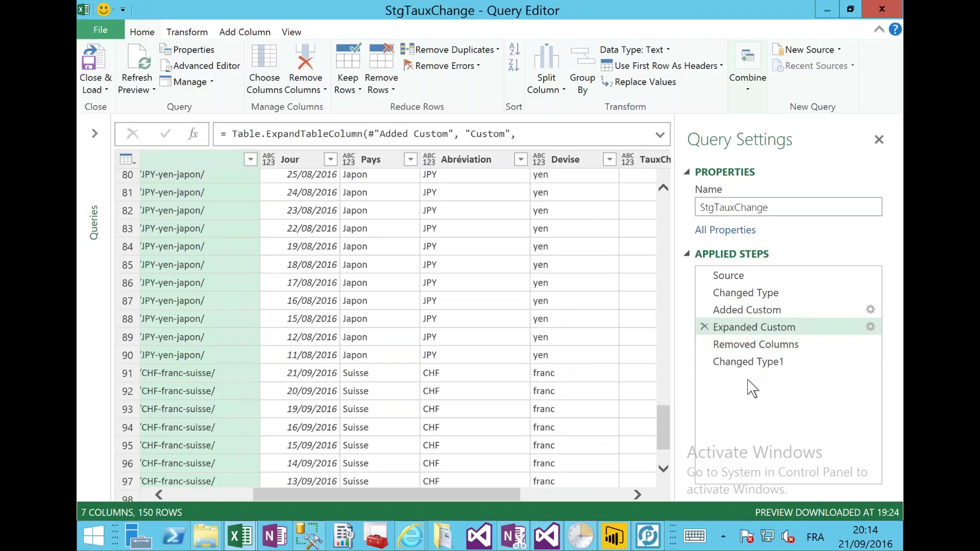
pyautogui.click(752, 345)
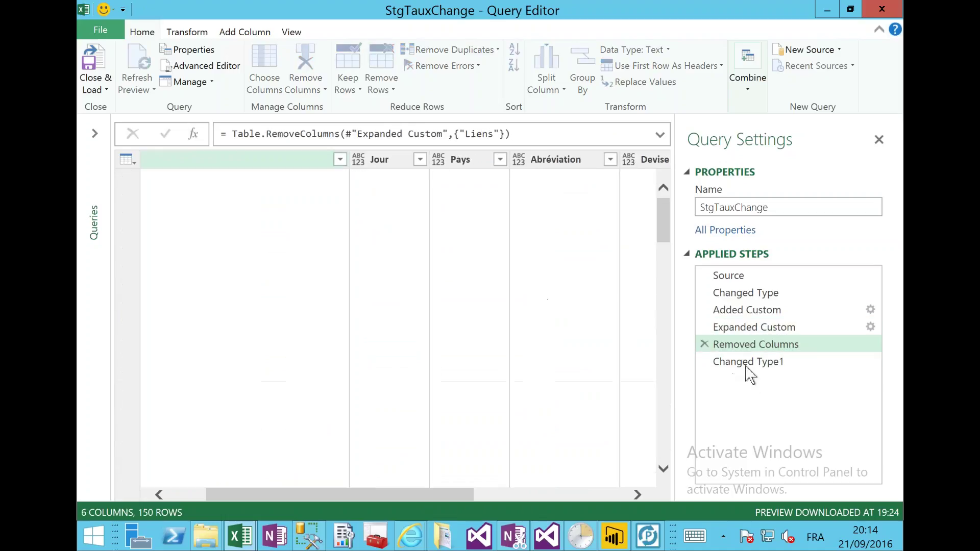
pyautogui.click(748, 365)
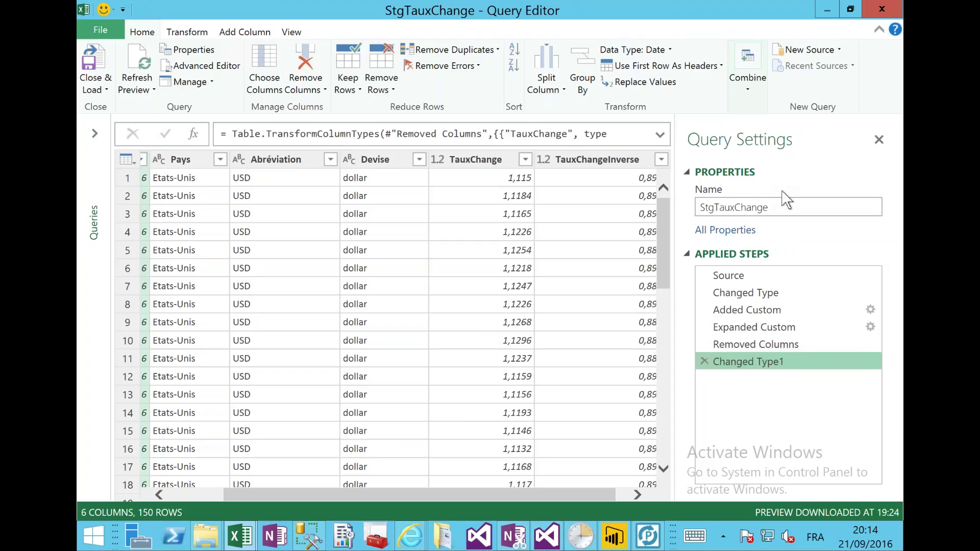
pyautogui.click(884, 12)
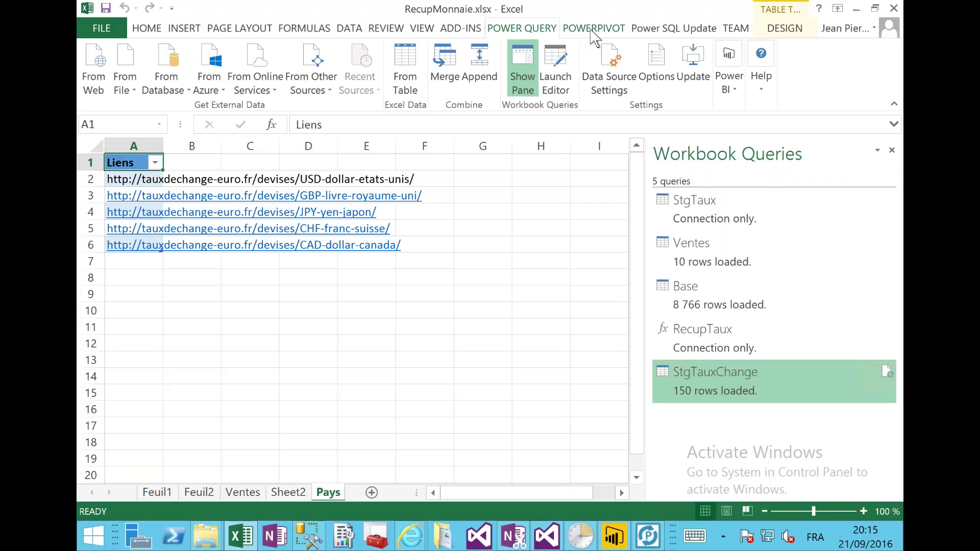
# Step: Open the Power SQL Update data settings and display the SQL connection's server and database
pyautogui.click(685, 31)
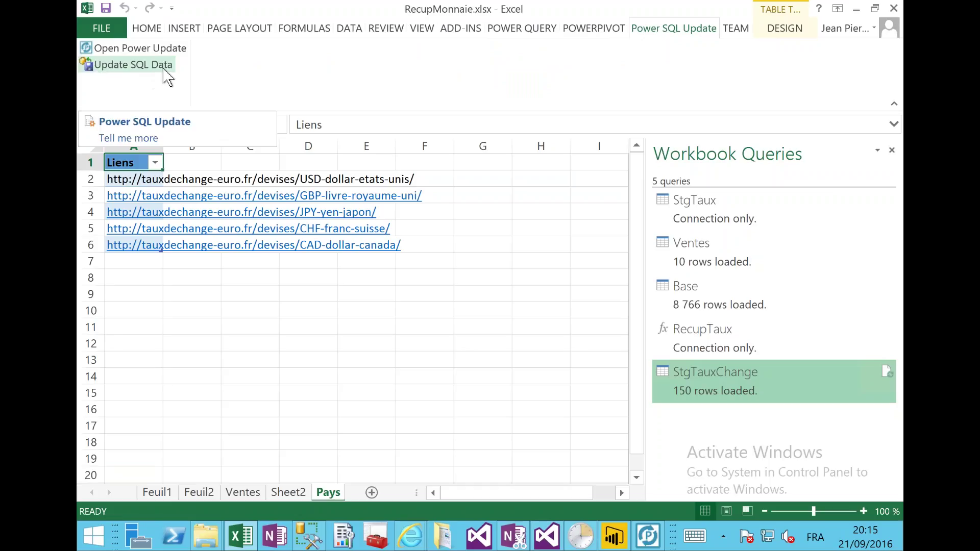
pyautogui.click(146, 76)
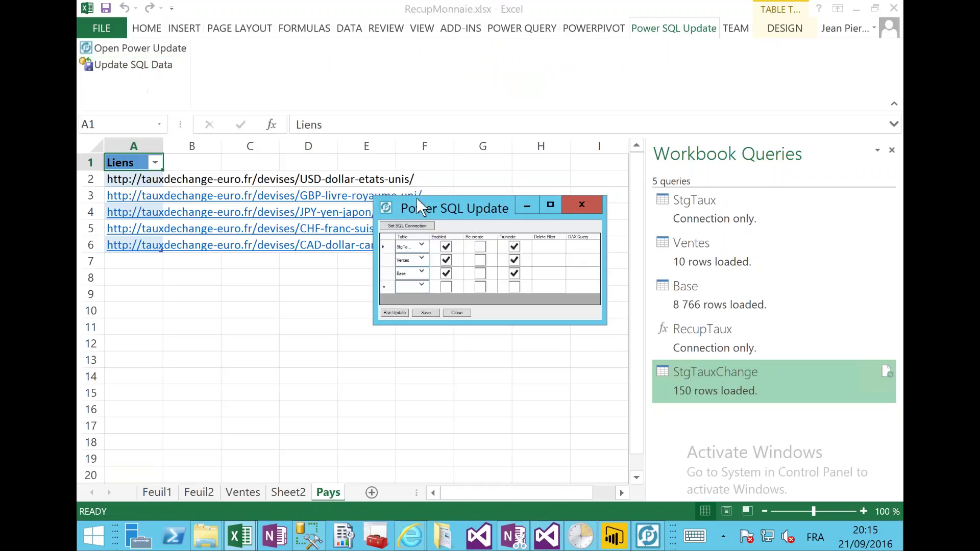
pyautogui.click(414, 228)
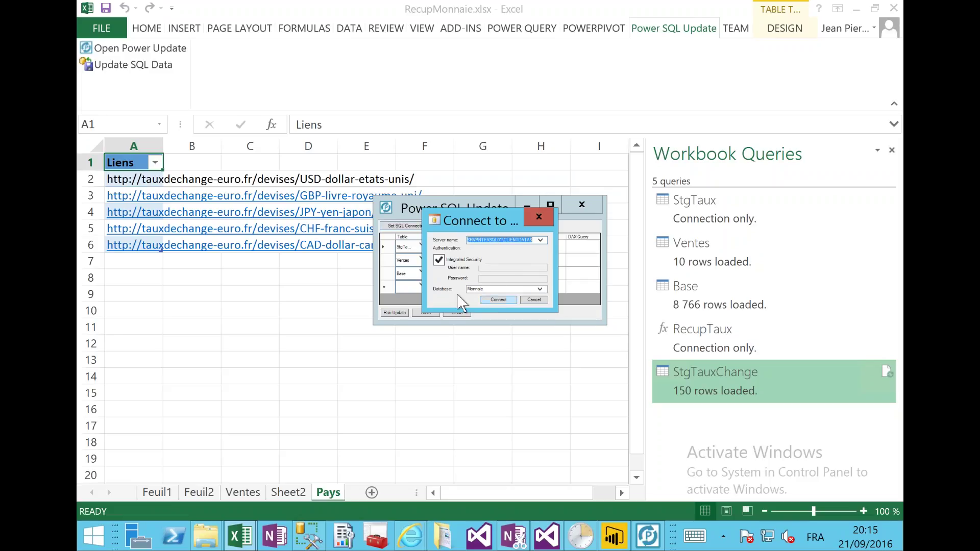
# Step: Switch to SQL Server Management Studio to look at the Monnaie database tables, and return to the Power SQL Update window
pyautogui.click(311, 540)
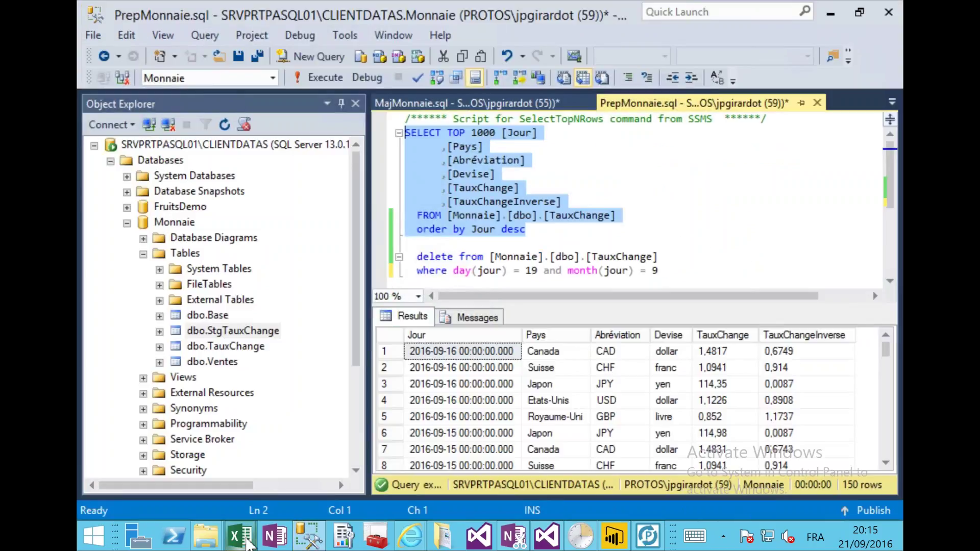
pyautogui.click(247, 540)
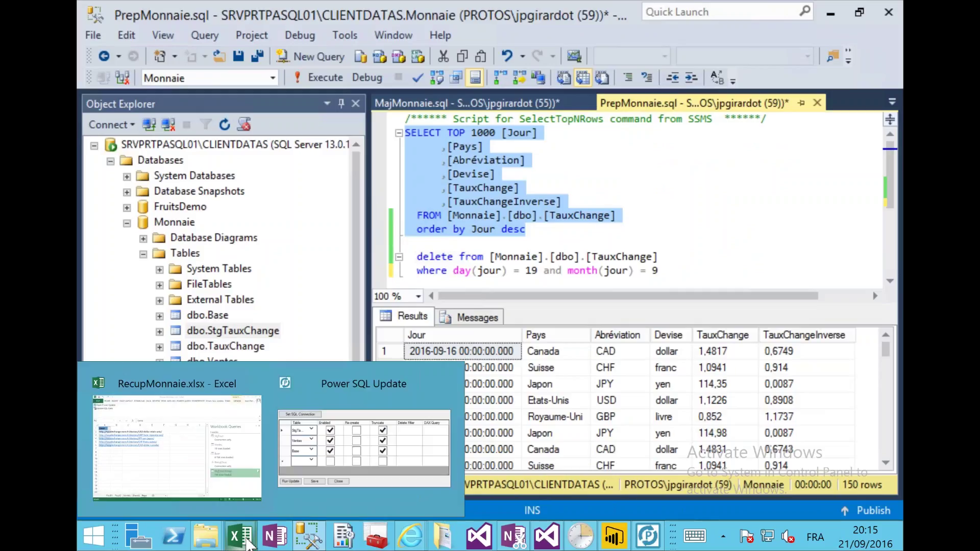
pyautogui.click(332, 476)
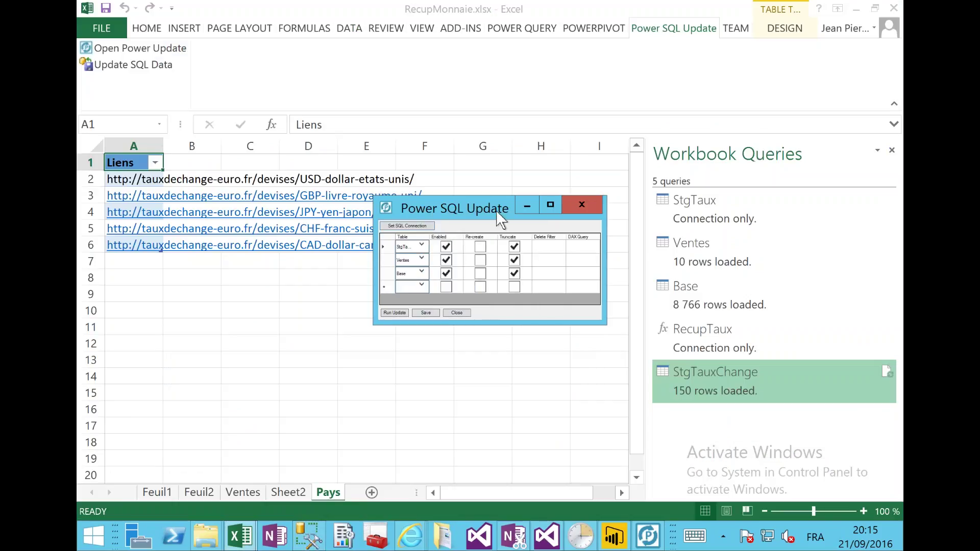
# Step: Check the tables available for the first row of the SQL update list and close the Power SQL Update window
pyautogui.click(421, 245)
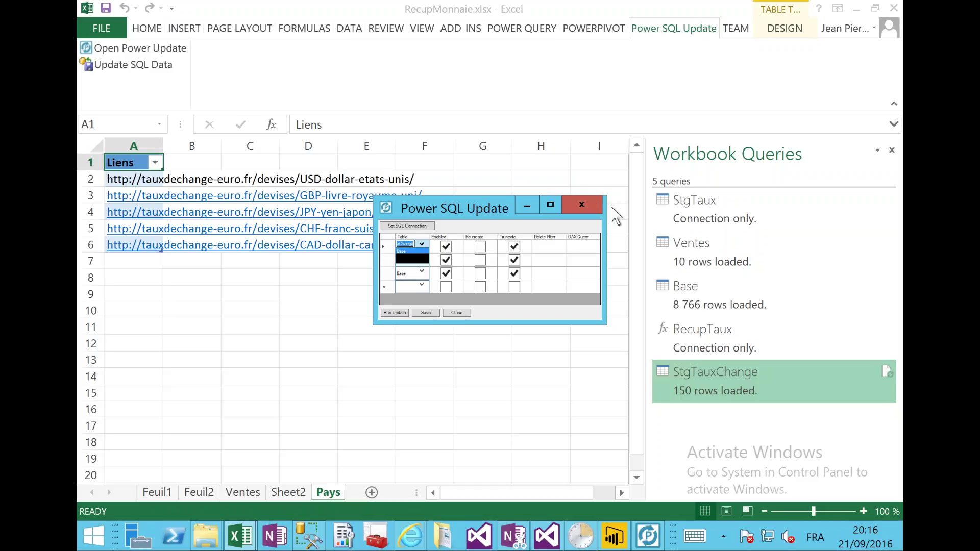
pyautogui.click(575, 207)
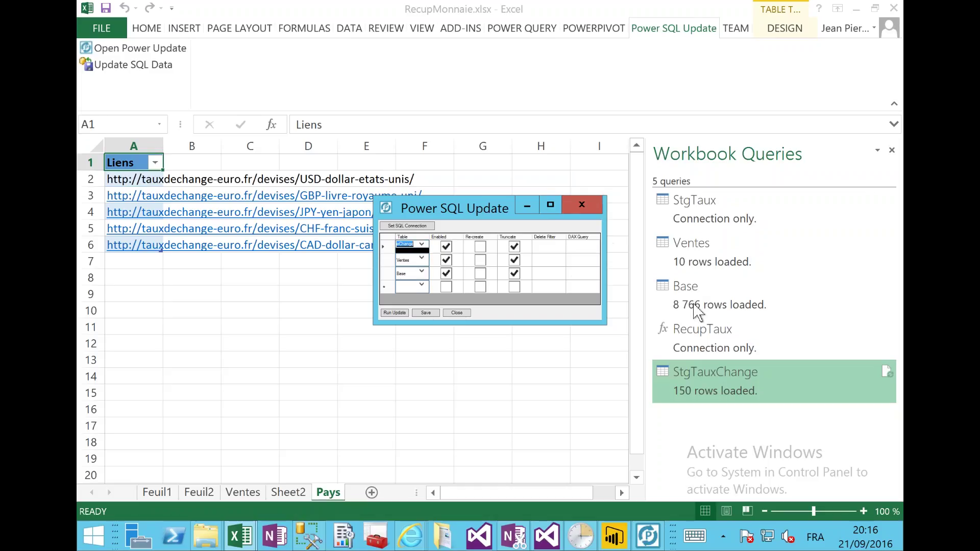
pyautogui.click(581, 205)
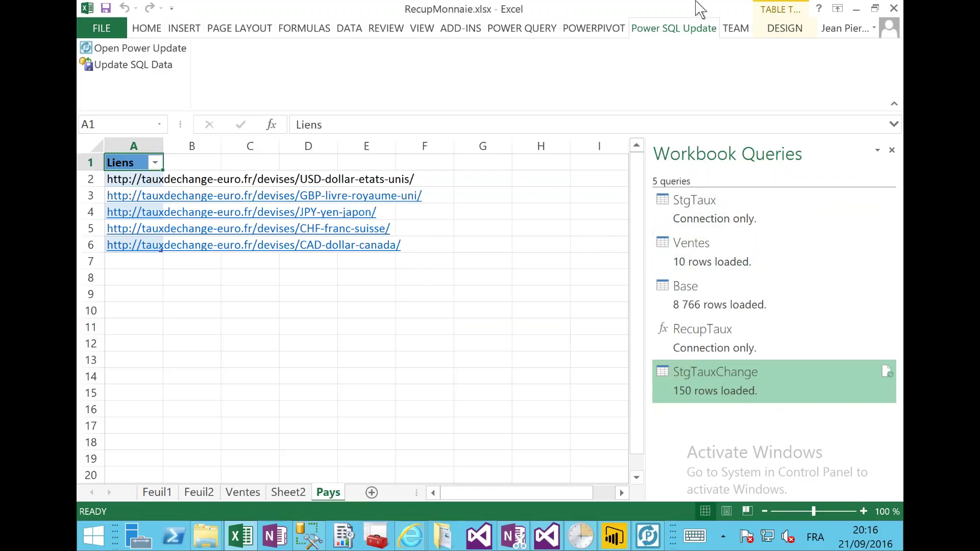
# Step: Open the PowerPivot data model to view the StgTauxChange table, and close the data model window
pyautogui.click(612, 32)
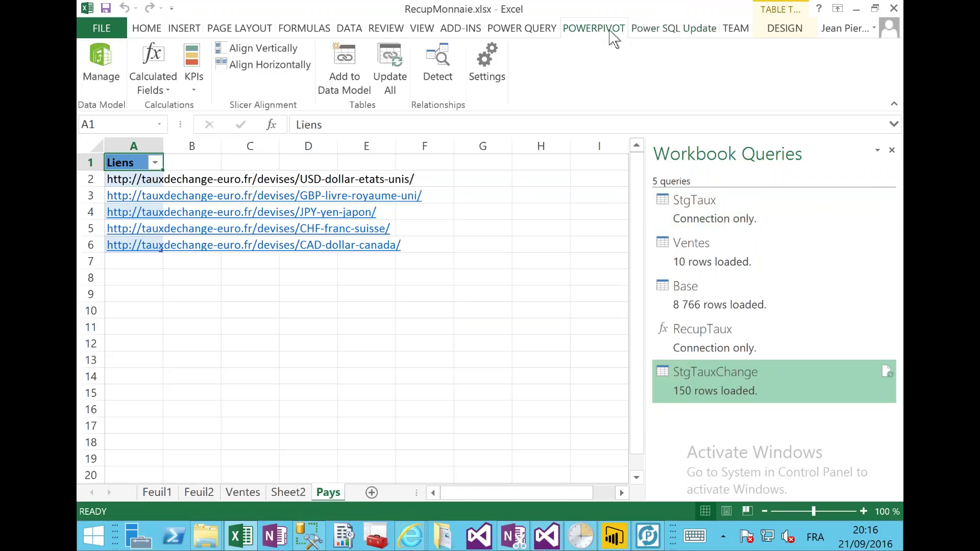
pyautogui.click(103, 60)
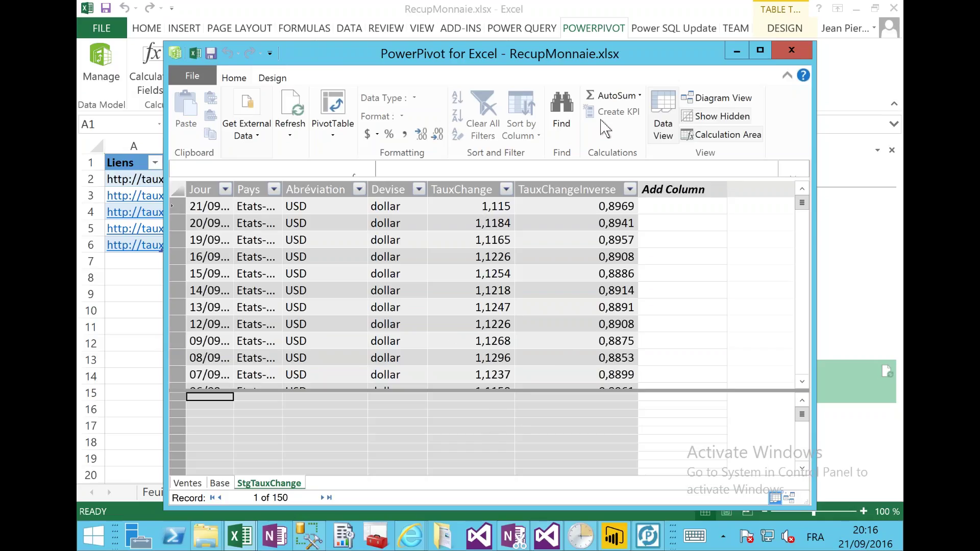
pyautogui.click(791, 51)
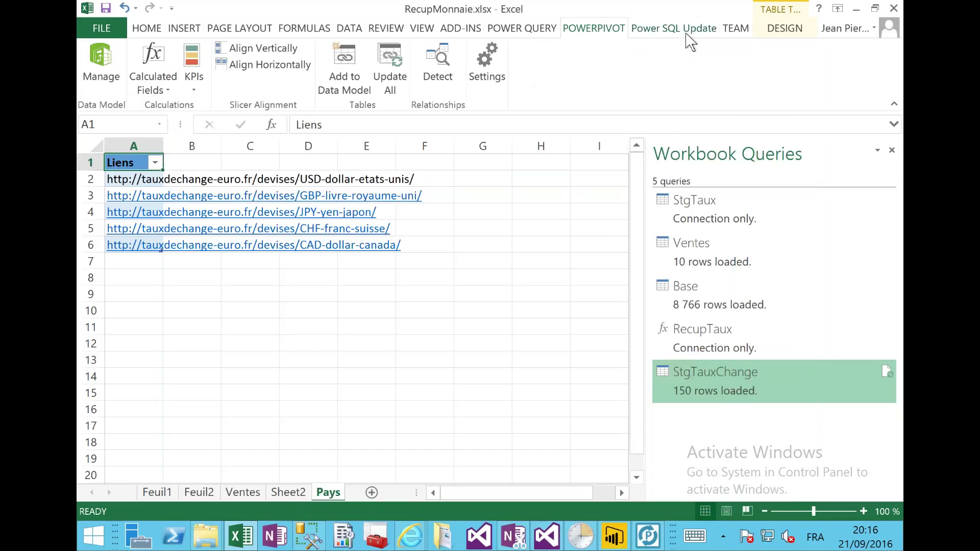
# Step: Reopen the Power SQL Update data settings to review the enabled and truncate options per table, and close them
pyautogui.click(673, 28)
pyautogui.click(143, 65)
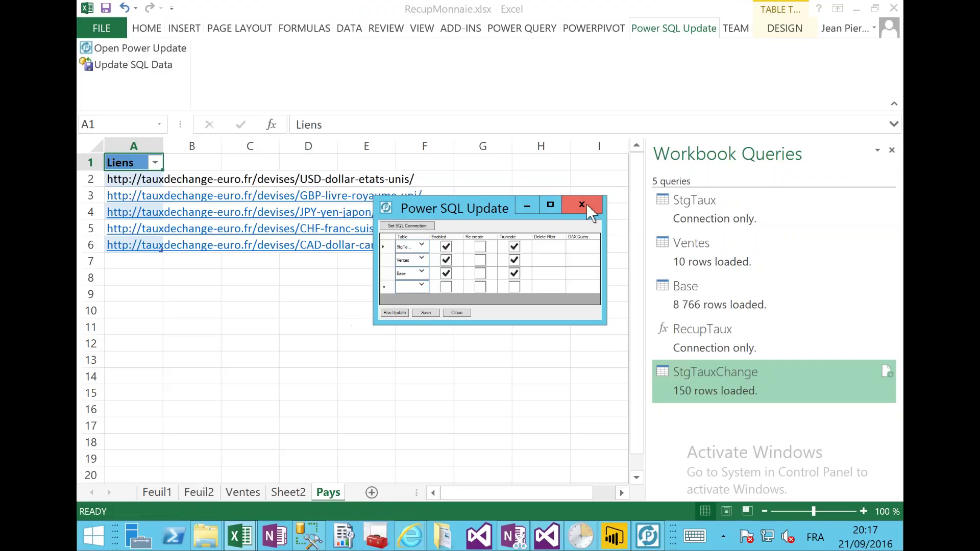
pyautogui.click(580, 202)
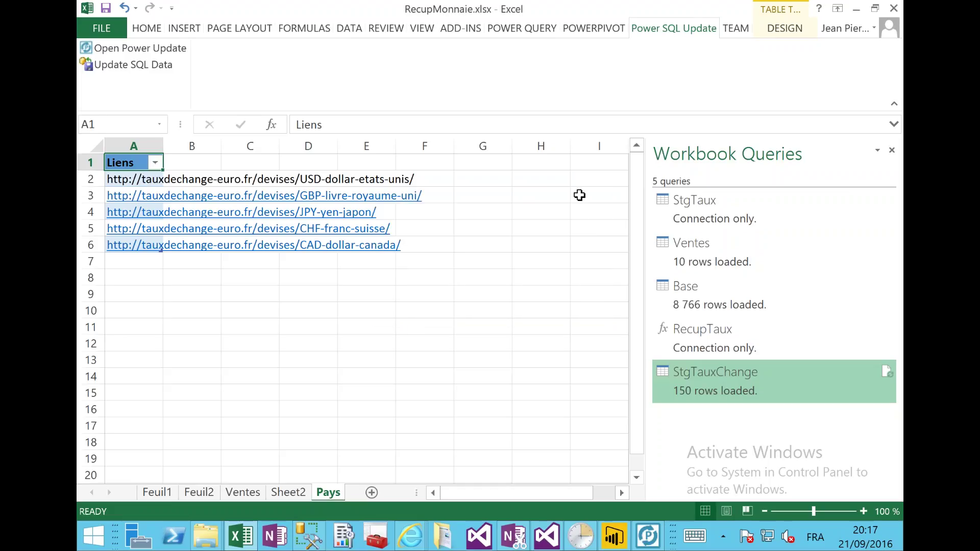
# Step: Save the RecupMonnaie workbook and close Excel
pyautogui.click(105, 8)
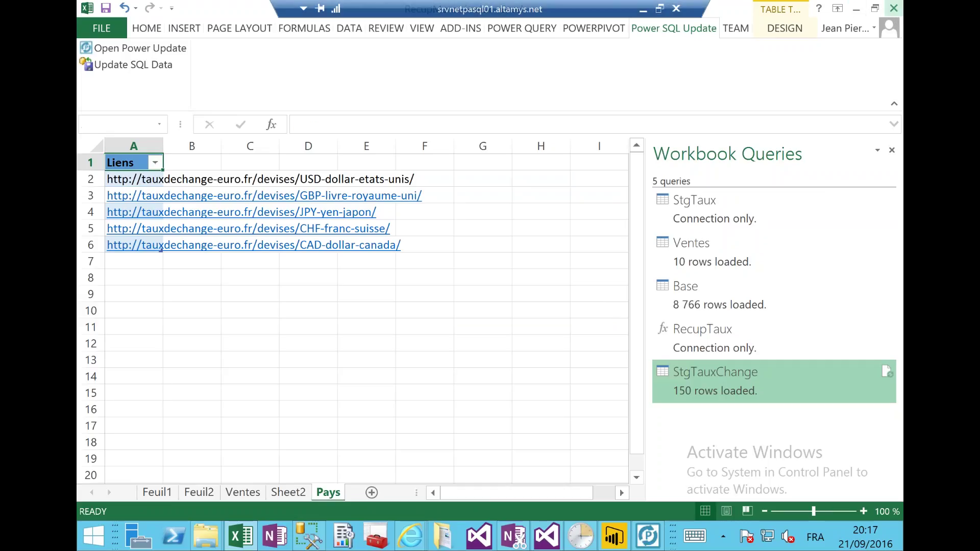
pyautogui.click(894, 11)
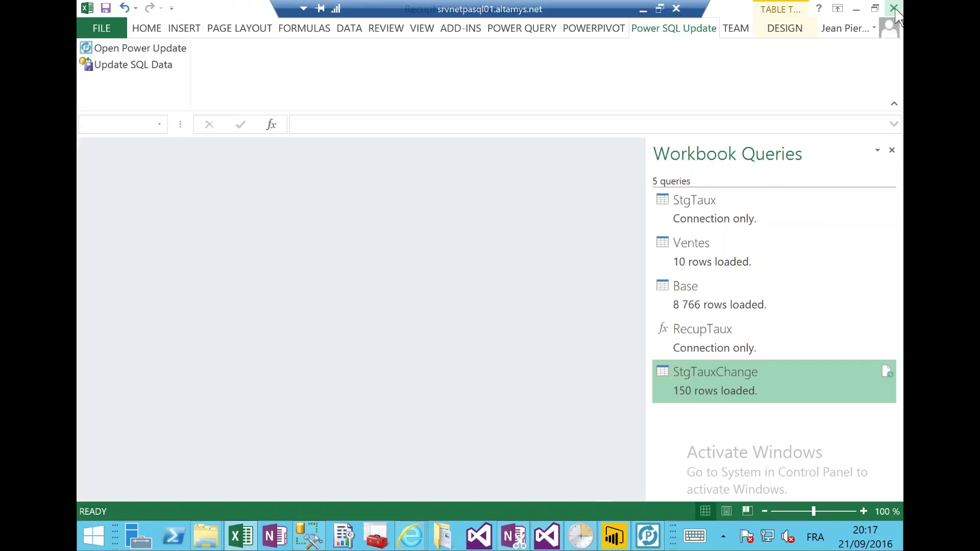
pyautogui.click(894, 9)
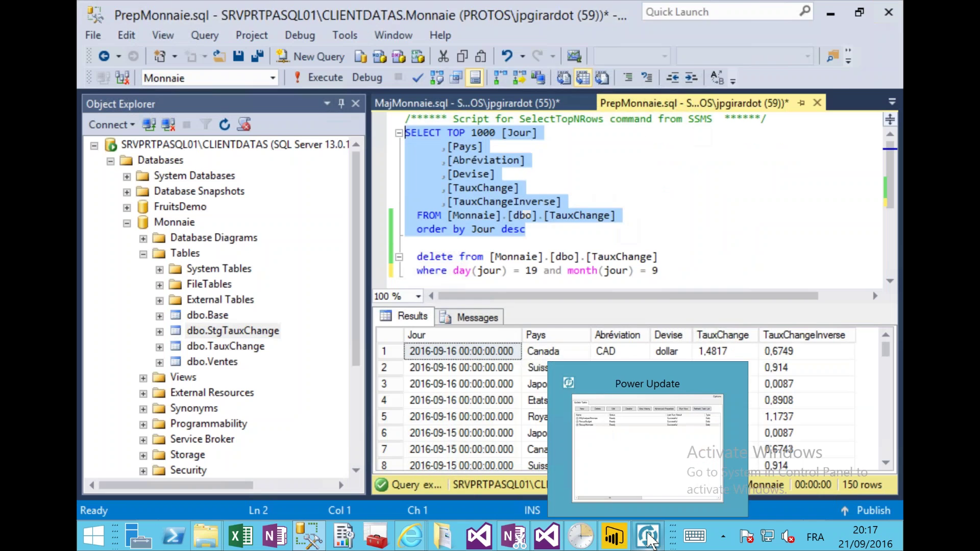
# Step: Switch to Power Update, open the RecupMonnaie task for editing and keep its daily schedule recurring every 1 day
pyautogui.click(648, 536)
pyautogui.moveTo(598, 15); pyautogui.dragTo(602, 44)
pyautogui.moveTo(614, 124); pyautogui.dragTo(600, 25)
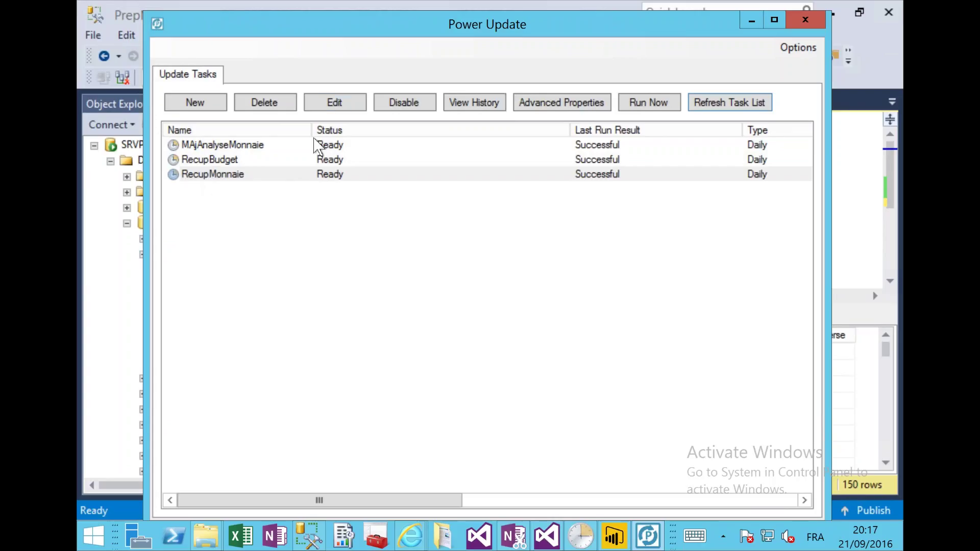
pyautogui.click(339, 104)
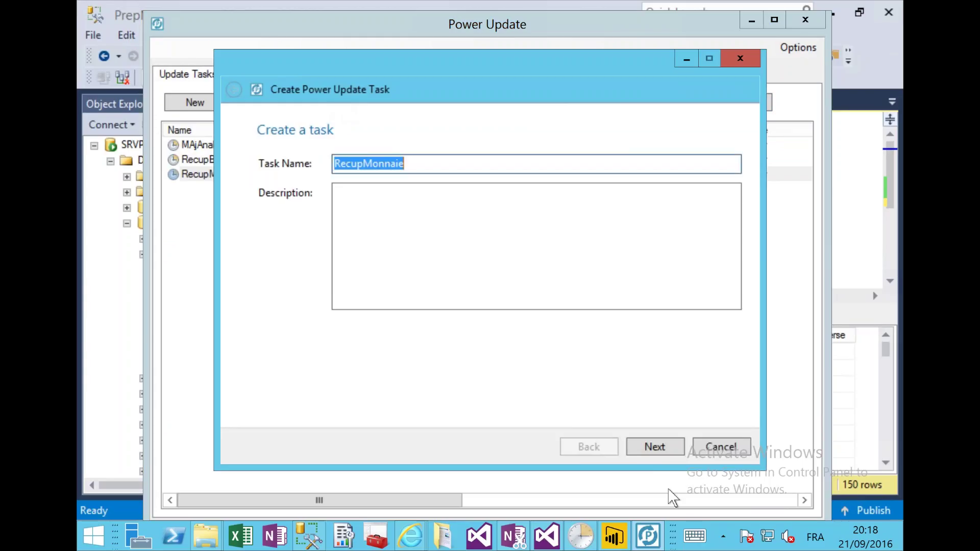
pyautogui.click(660, 446)
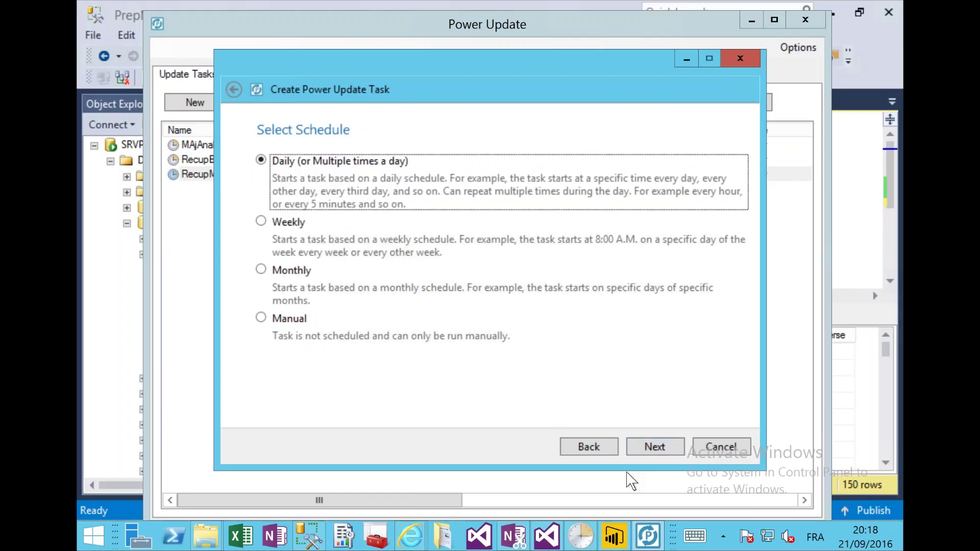
pyautogui.click(632, 447)
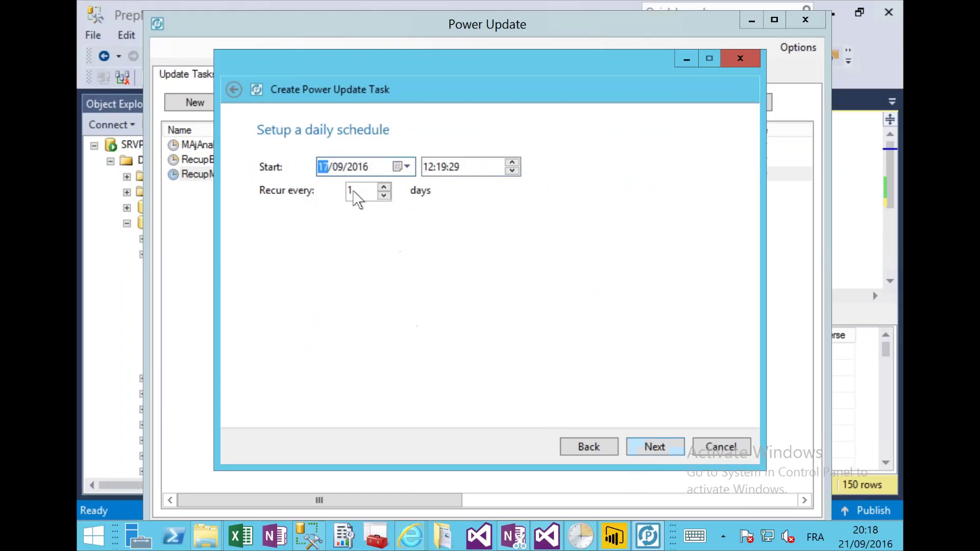
pyautogui.click(648, 452)
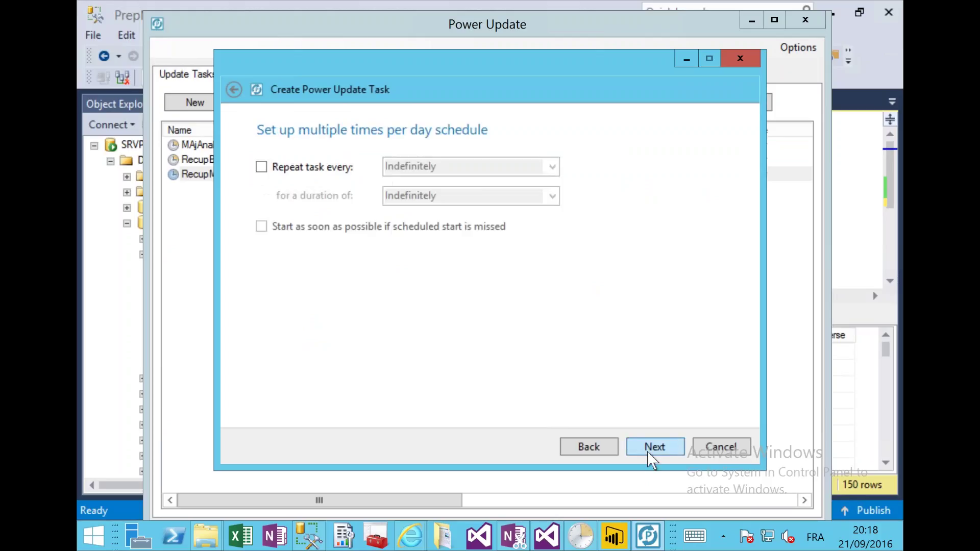
# Step: Try repeating the task every 1 hour indefinitely, turn the repetition off again and proceed to the destination type
pyautogui.click(261, 167)
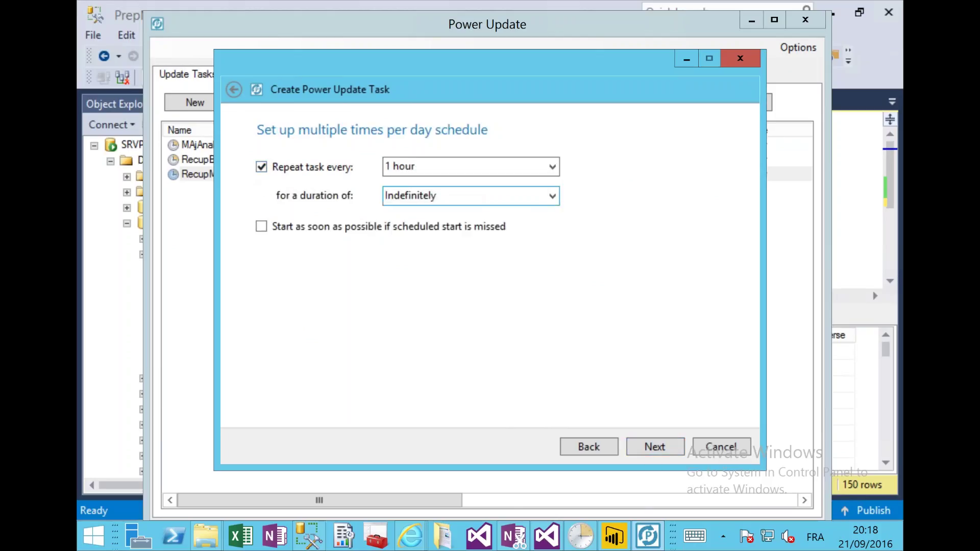
pyautogui.click(262, 168)
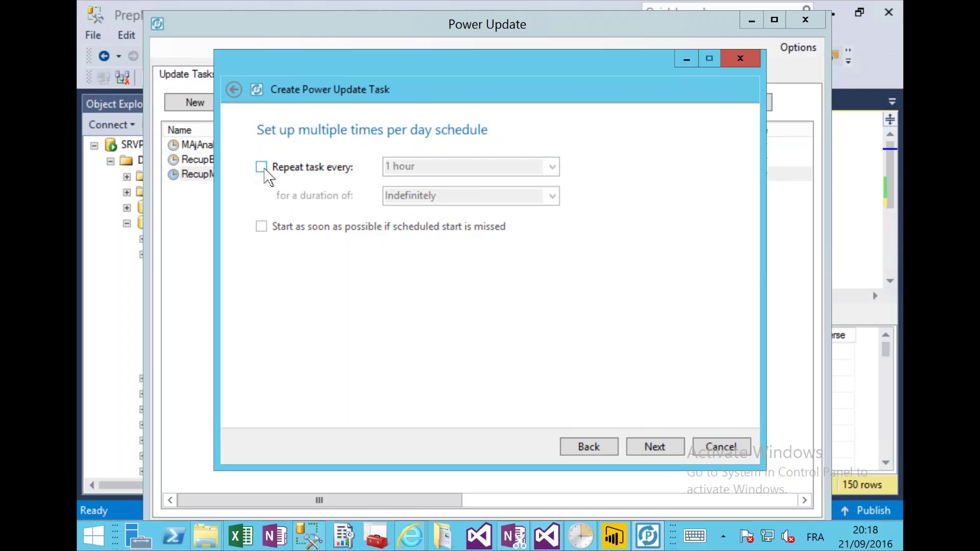
pyautogui.click(653, 448)
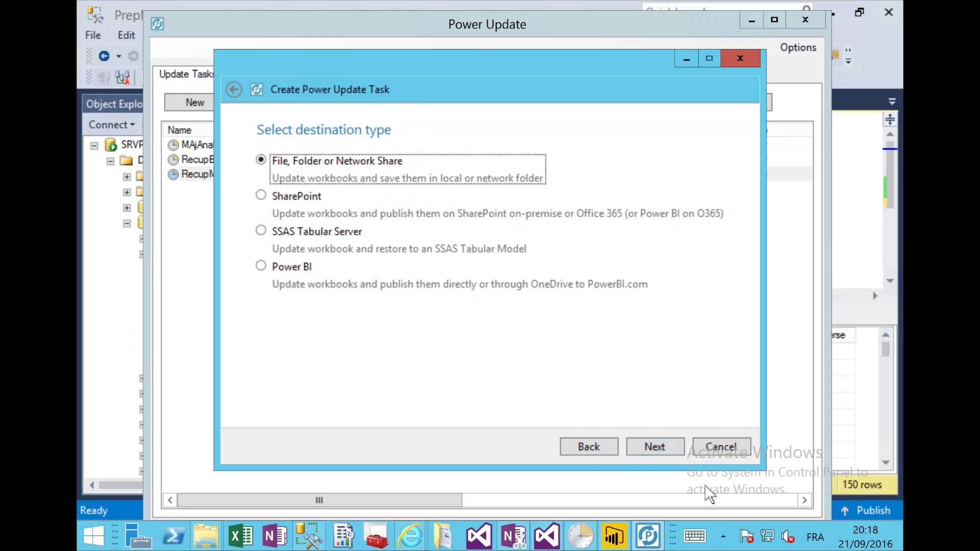
# Step: Keep the File, Folder or Network Share destination, single workbook C:\-Pass\RecupMonnaie.xlsx and target folder C:\-Pass, and finish the task with default advanced and email settings
pyautogui.click(654, 448)
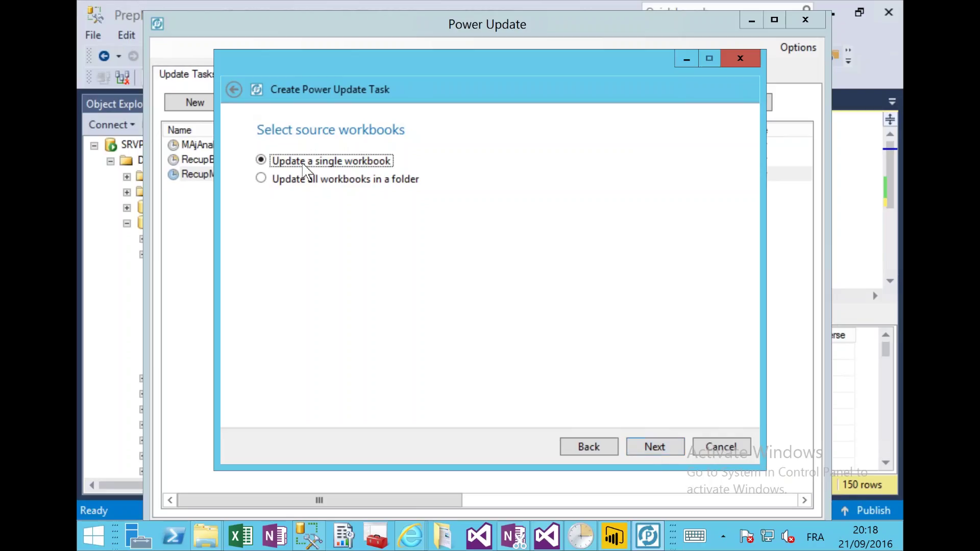
pyautogui.click(670, 448)
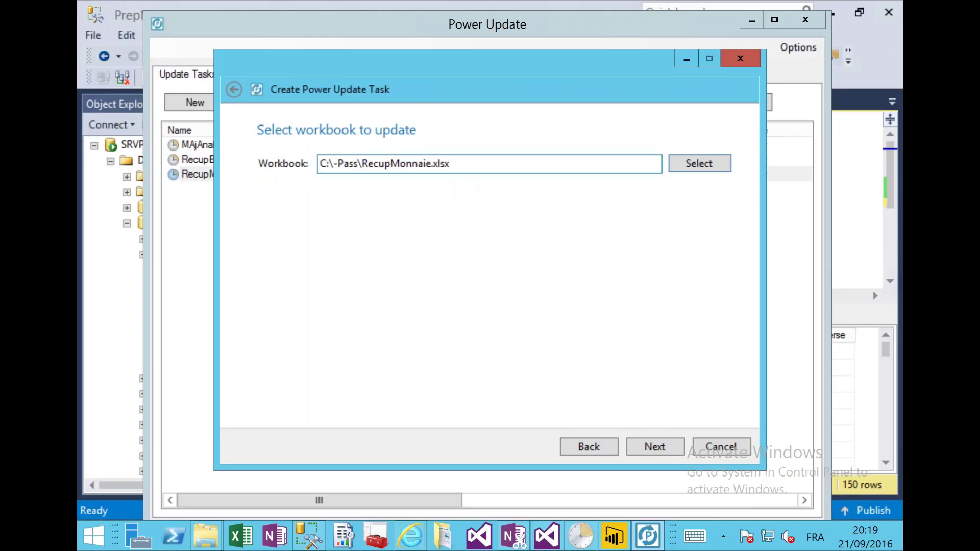
pyautogui.click(657, 449)
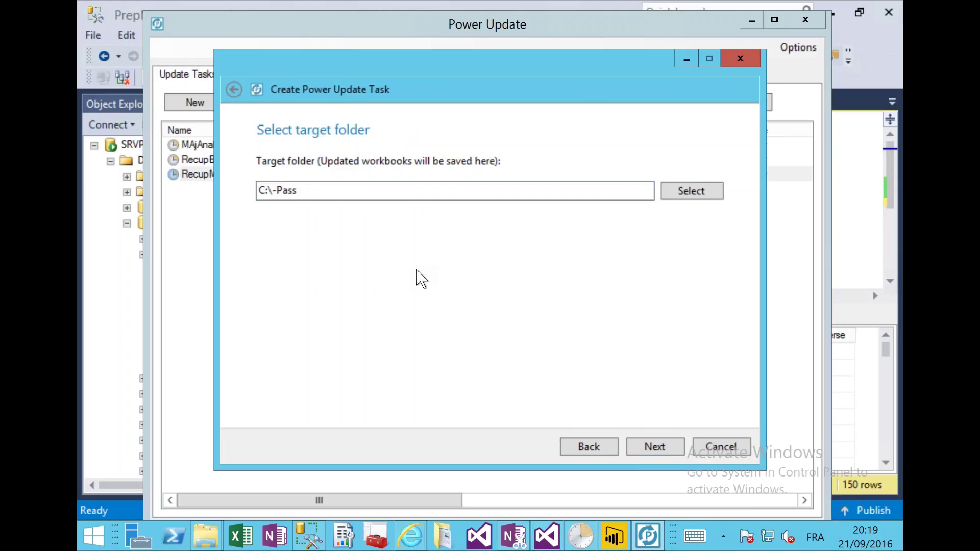
pyautogui.click(662, 451)
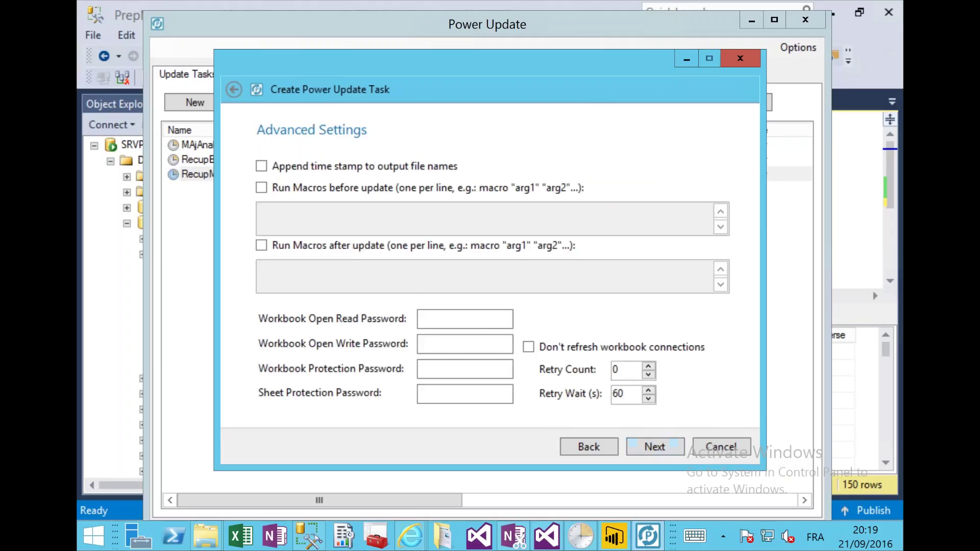
pyautogui.click(665, 451)
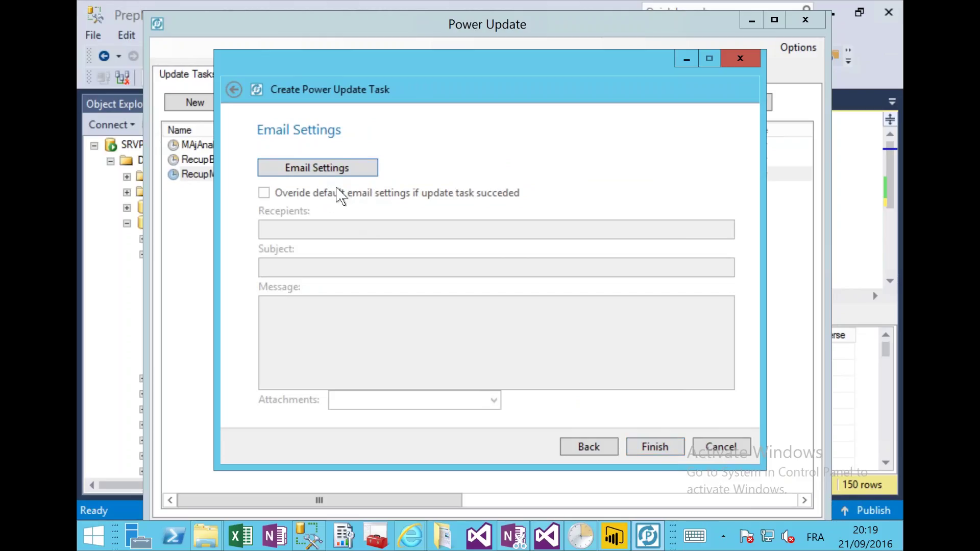
pyautogui.click(655, 447)
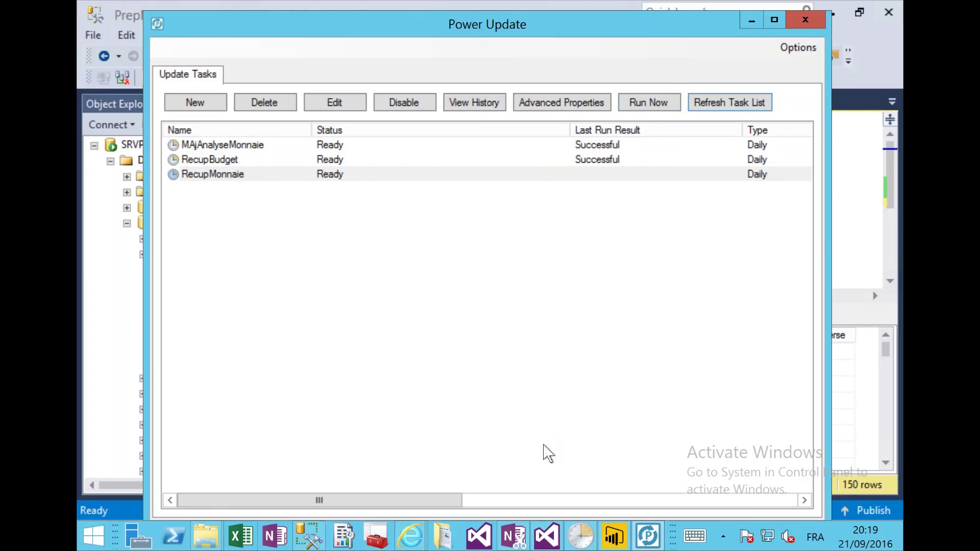
# Step: Return to SQL Server Management Studio and run only the SELECT query on the TauxChange table, ordered by Jour descending
pyautogui.click(753, 21)
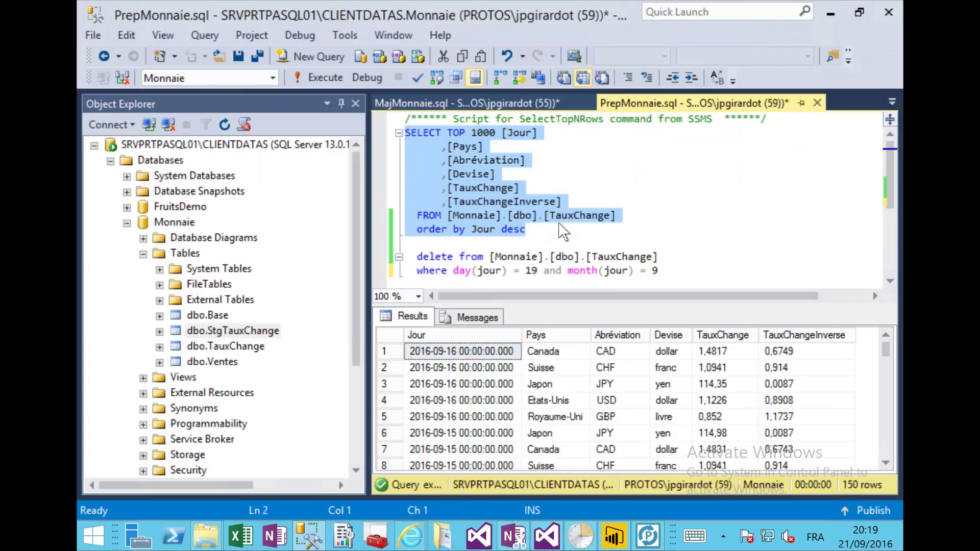
pyautogui.click(523, 230)
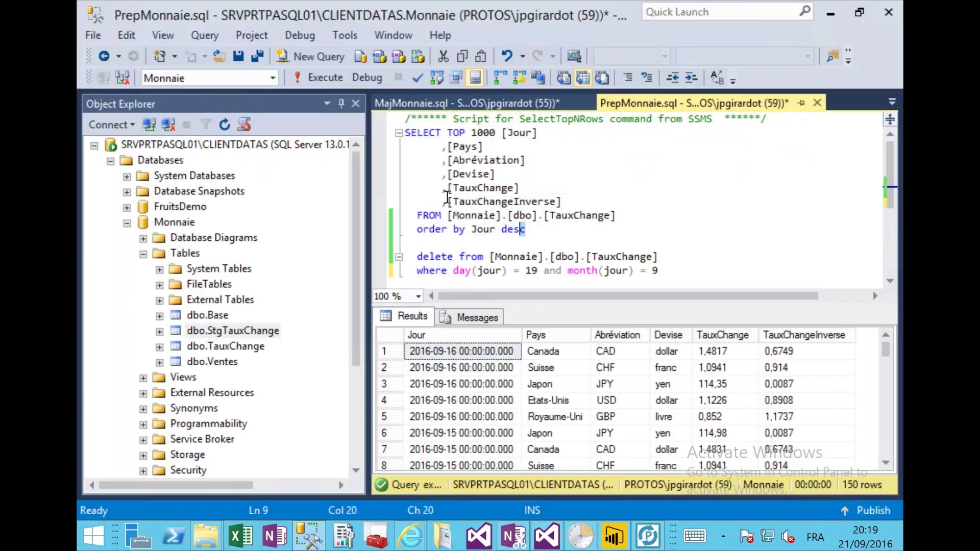
pyautogui.moveTo(526, 230); pyautogui.dragTo(402, 133)
pyautogui.click(321, 77)
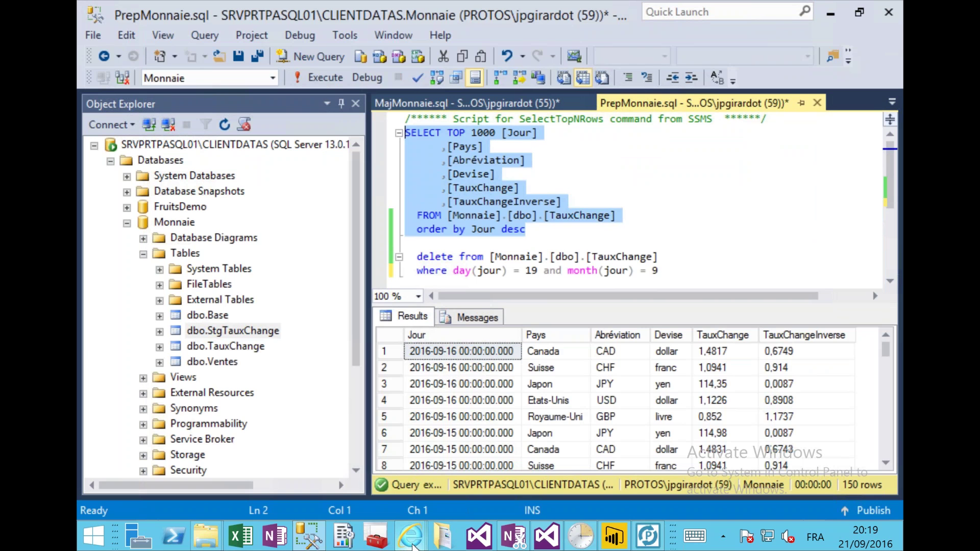
# Step: Check the latest Canadian dollar exchange rates on the tauxdechange-euro.fr page in Internet Explorer, and minimize the browser
pyautogui.moveTo(411, 537)
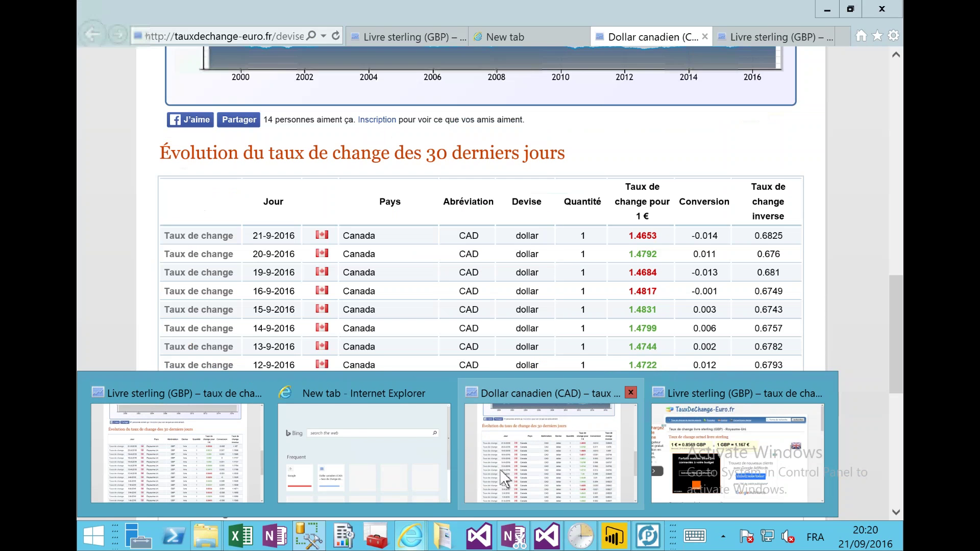
pyautogui.click(502, 472)
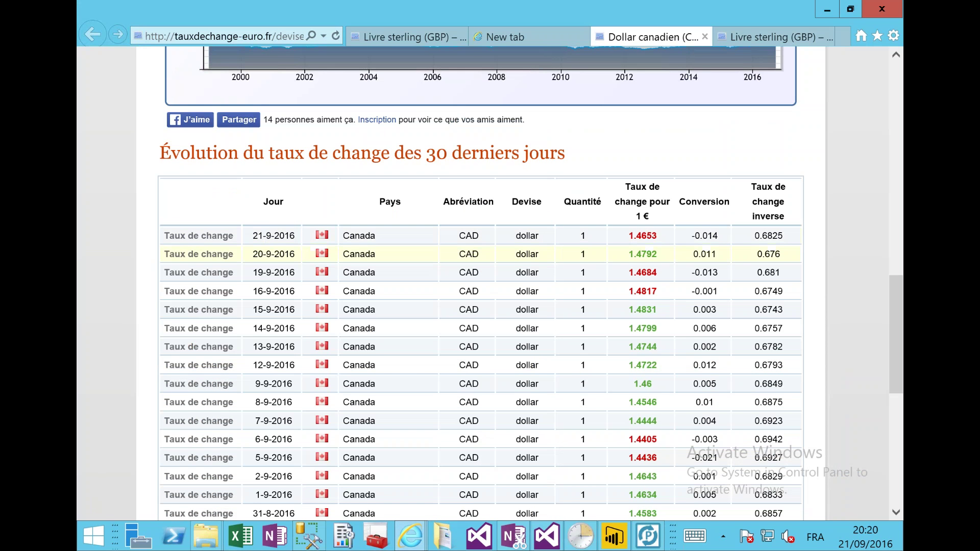
pyautogui.click(827, 10)
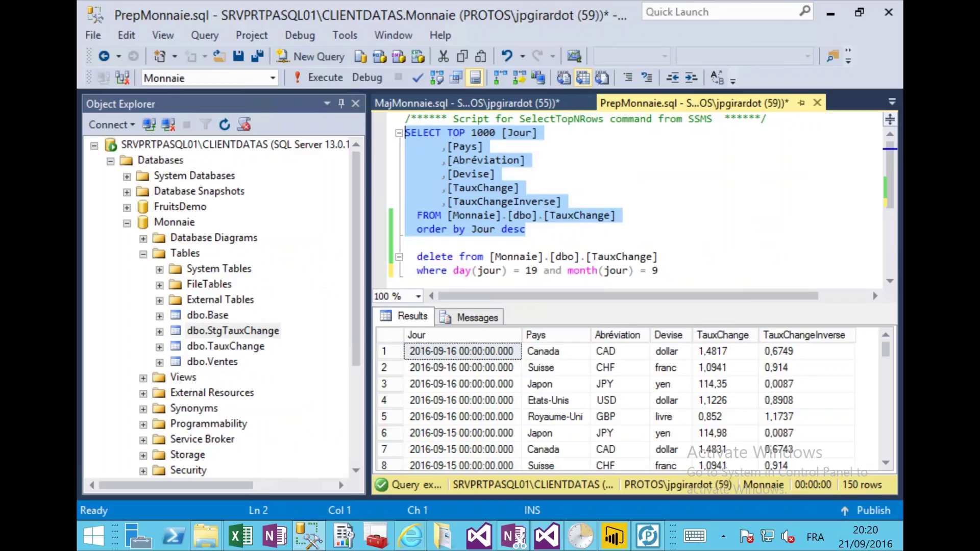
# Step: Open the MajMonnaie.sql script and examine its delete statement and its insert from StgTauxChange into TauxChange
pyautogui.moveTo(474, 271)
pyautogui.moveTo(660, 540)
pyautogui.click(891, 103)
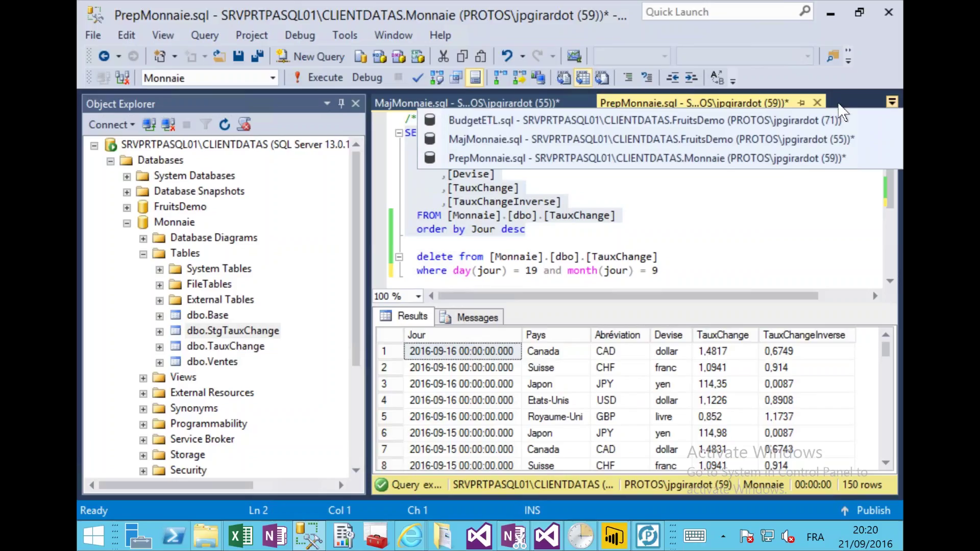
pyautogui.click(673, 145)
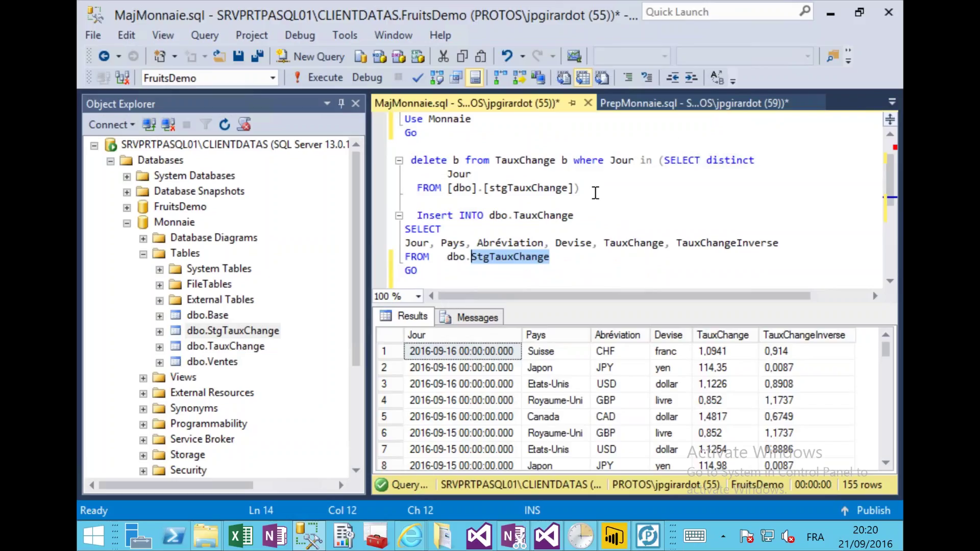
pyautogui.moveTo(595, 193); pyautogui.dragTo(404, 160)
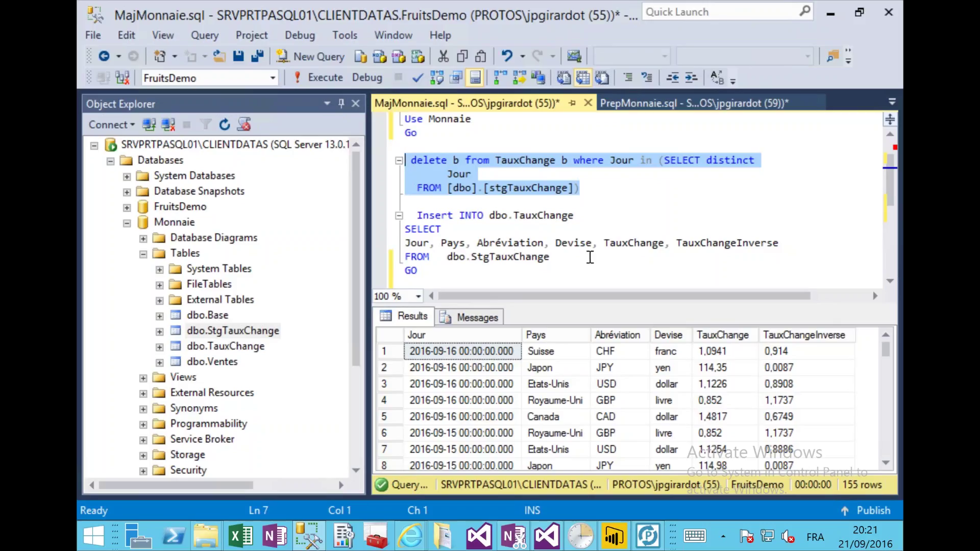
pyautogui.moveTo(565, 257); pyautogui.dragTo(411, 214)
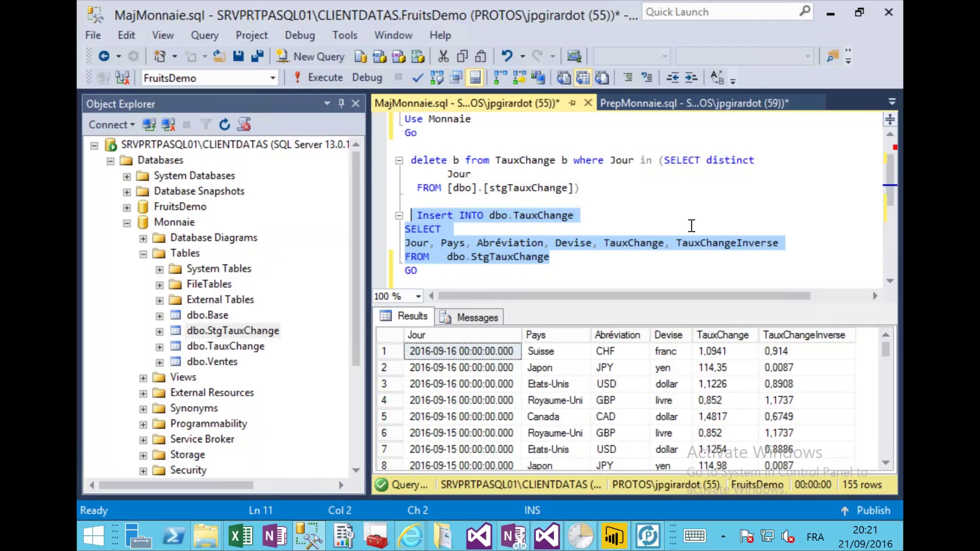
# Step: Switch to Task Scheduler to view the program action of the ReqSQLMonnaie task
pyautogui.moveTo(649, 544)
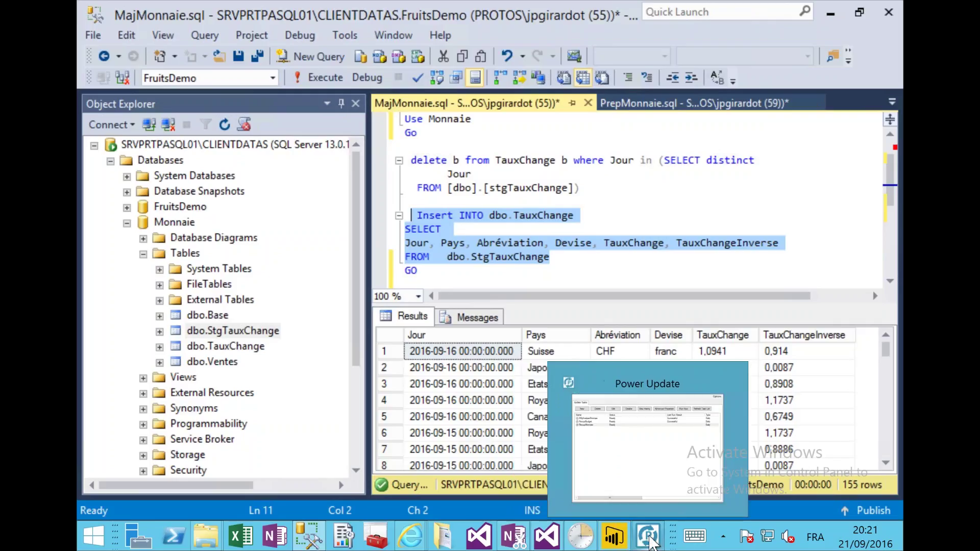
pyautogui.moveTo(586, 544)
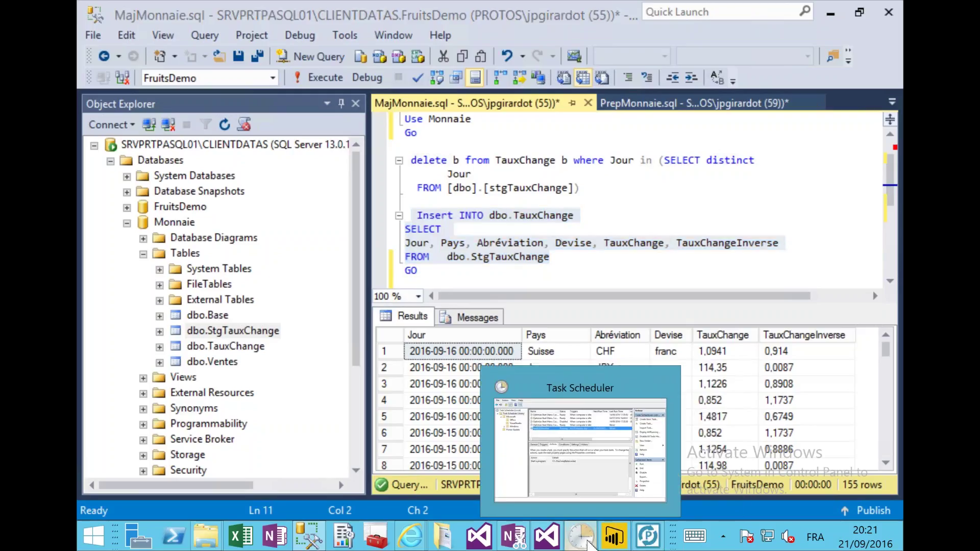
pyautogui.click(586, 544)
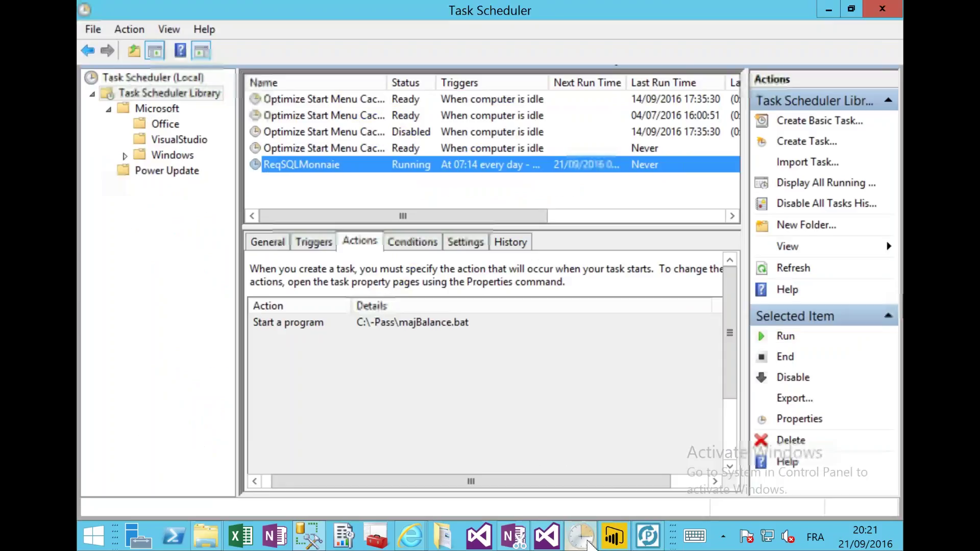
# Step: Open majBalance.bat from C:\-Pass in Notepad++ to read its sqlcmd command, and close the editor and folder window
pyautogui.click(443, 541)
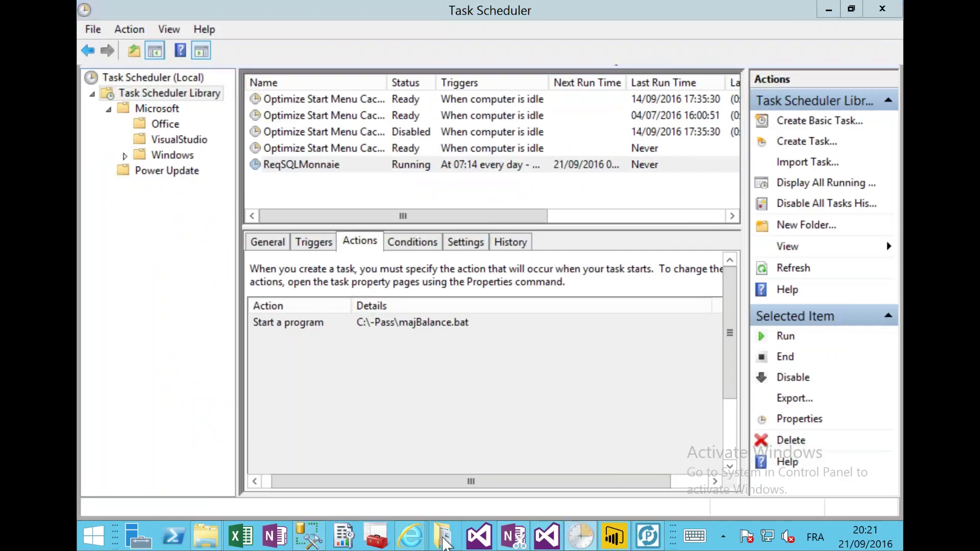
pyautogui.click(401, 318)
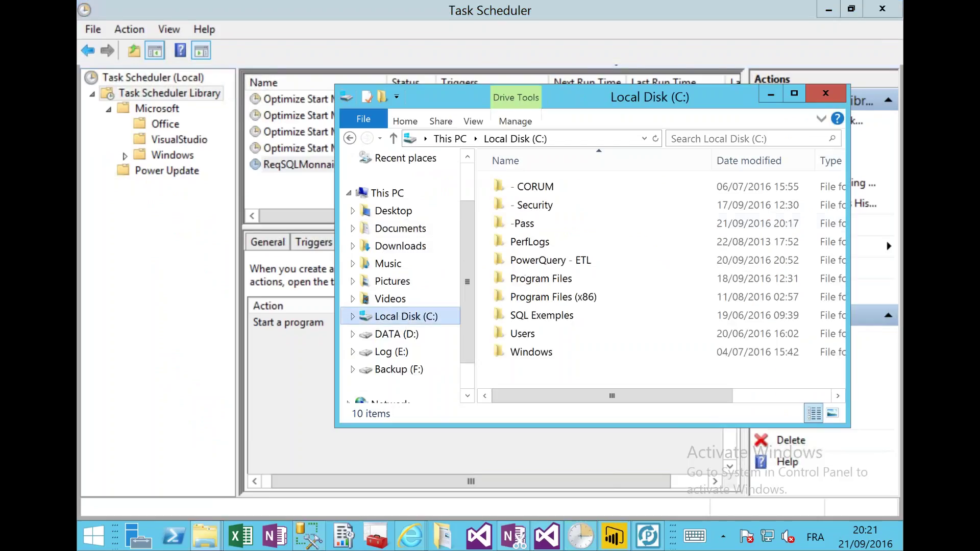
pyautogui.doubleClick(530, 223)
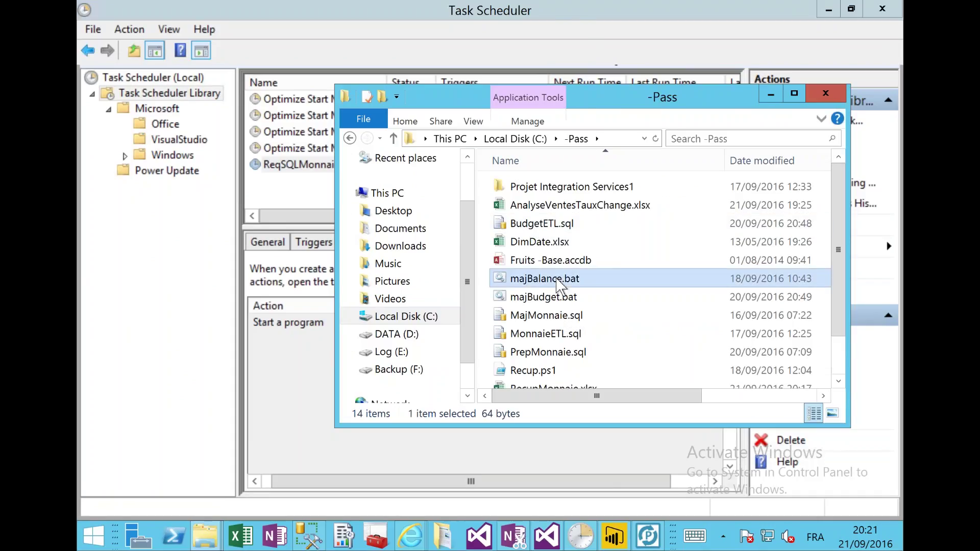
pyautogui.rightClick(556, 280)
pyautogui.click(661, 81)
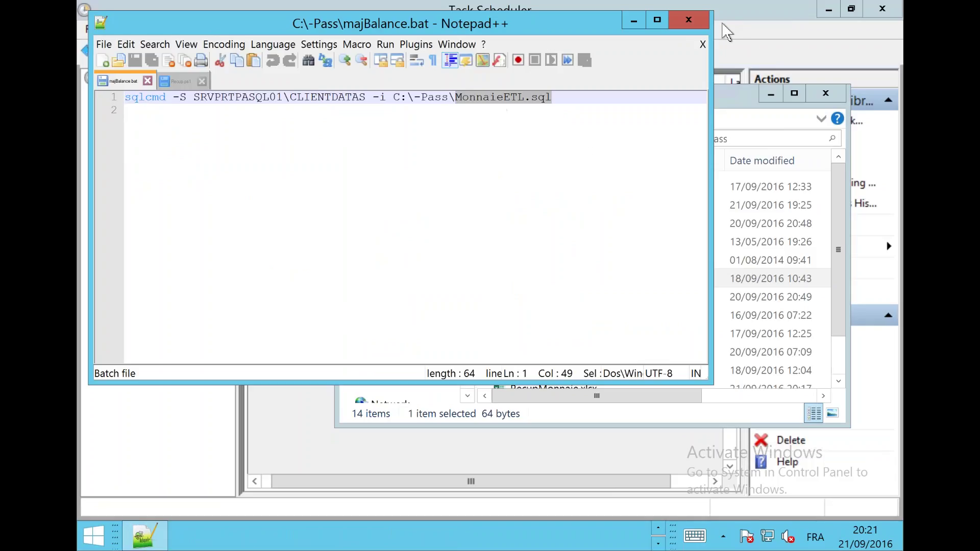
pyautogui.click(708, 22)
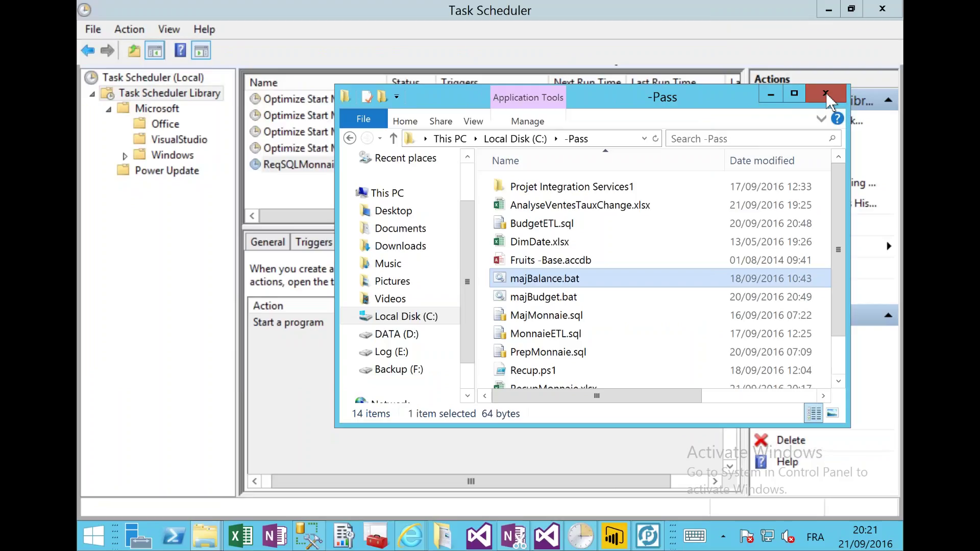
pyautogui.click(826, 95)
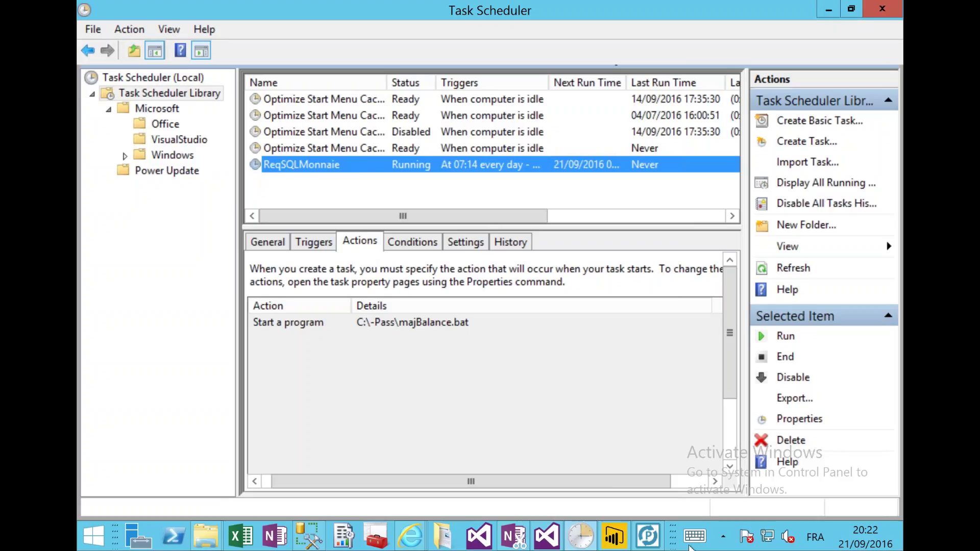
# Step: Switch to Power Update and run the RecupMonnaie task immediately
pyautogui.click(648, 535)
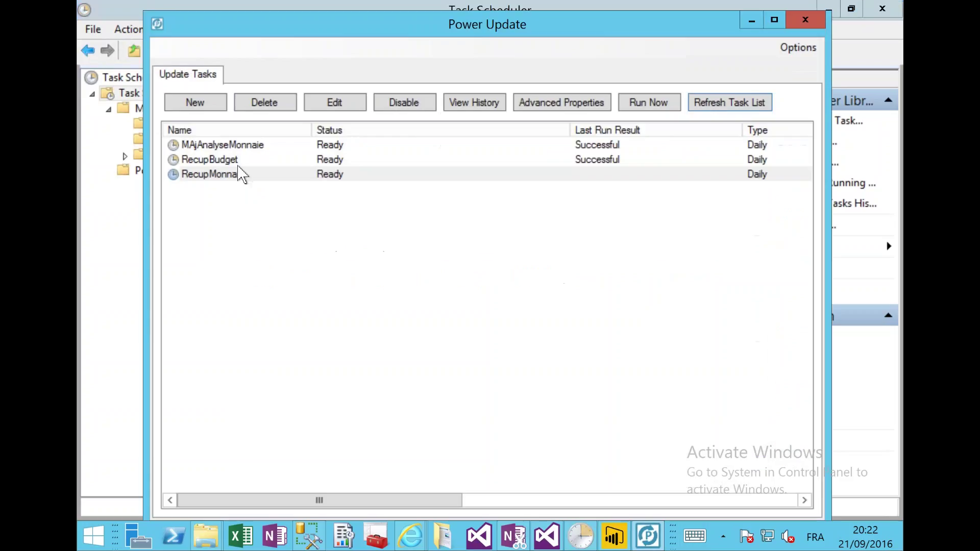
pyautogui.click(647, 106)
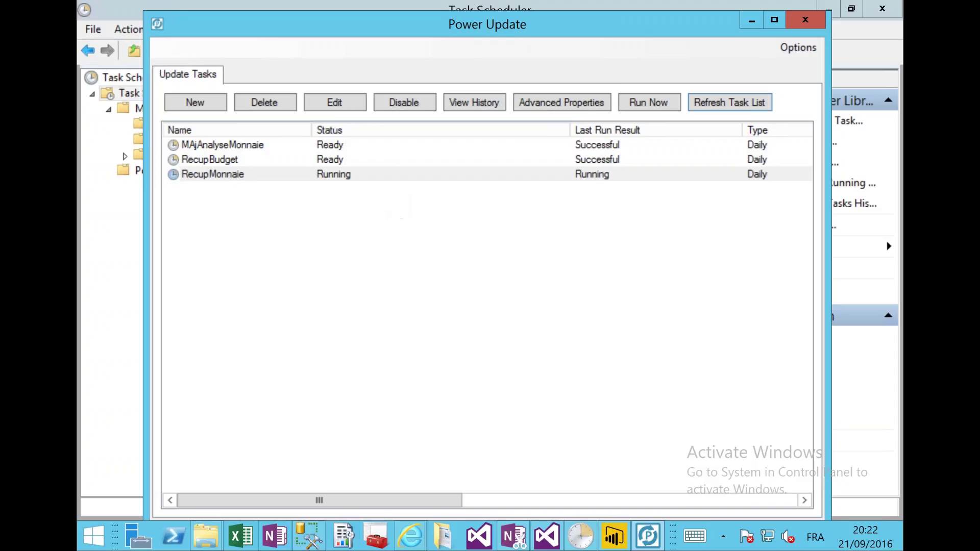
# Step: Leave the remote session for PowerPoint, start the slideshow from the current Demo 2 slide and advance to the following slide
pyautogui.moveTo(310, 545)
pyautogui.moveTo(523, 20)
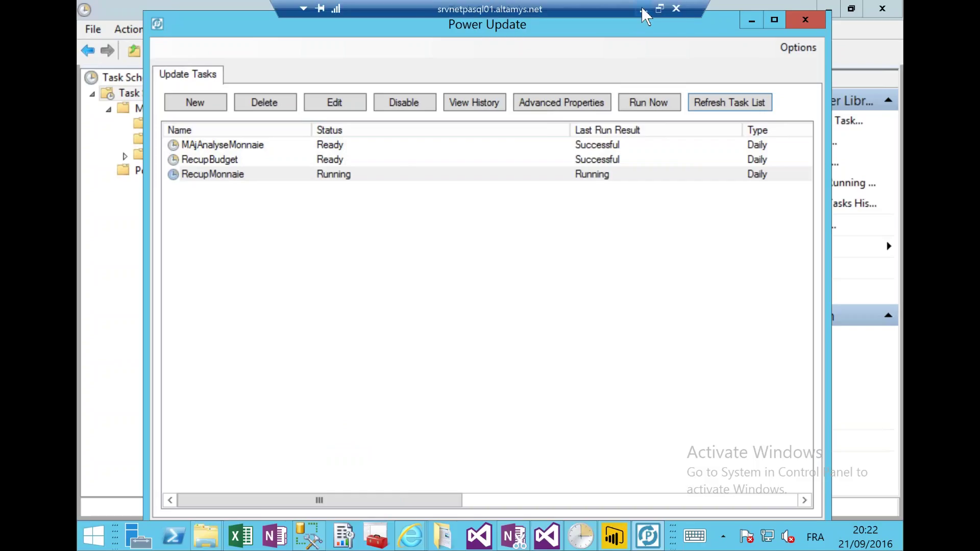
pyautogui.click(642, 8)
pyautogui.click(457, 43)
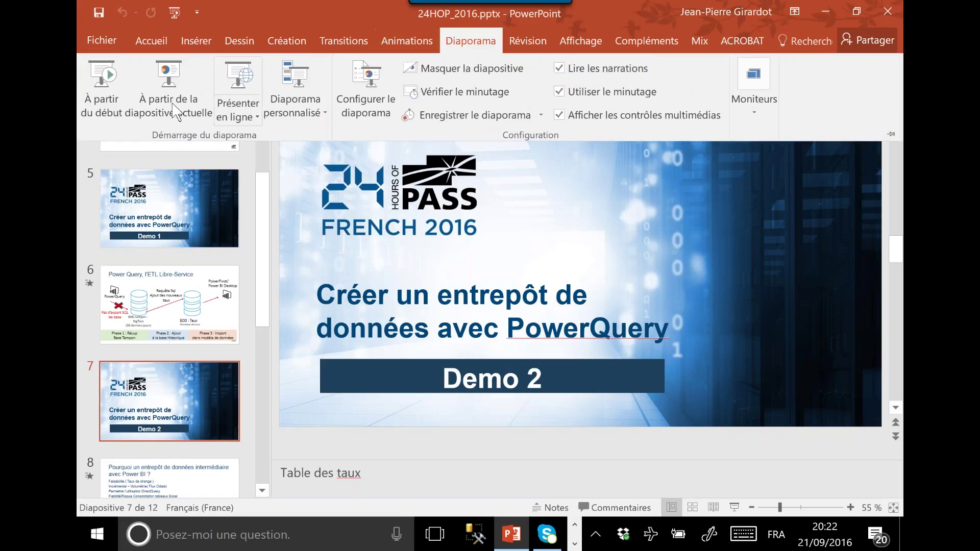
pyautogui.click(184, 86)
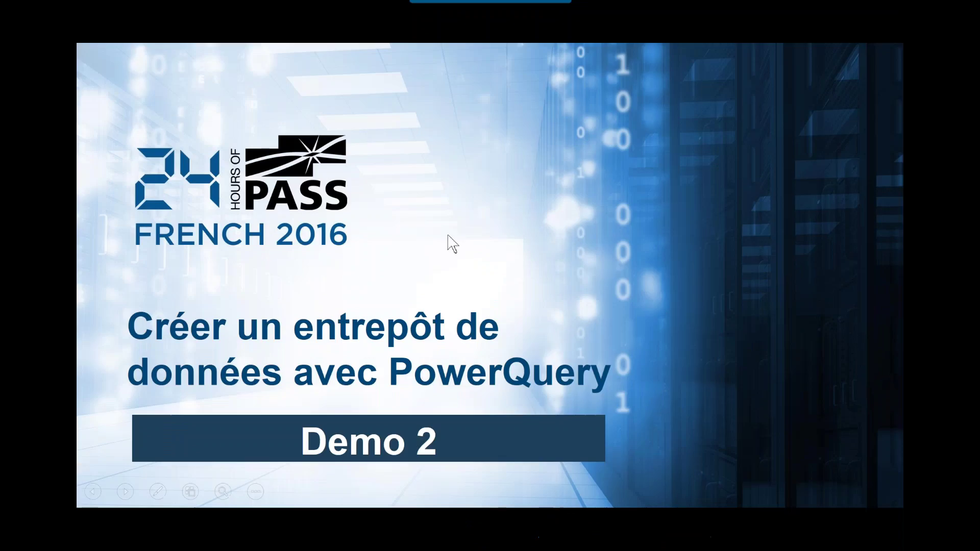
pyautogui.click(451, 239)
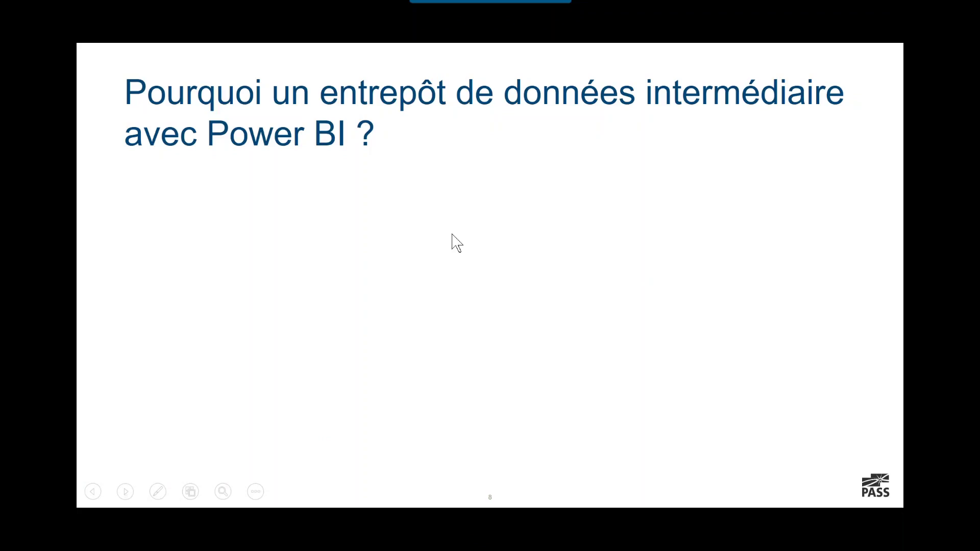
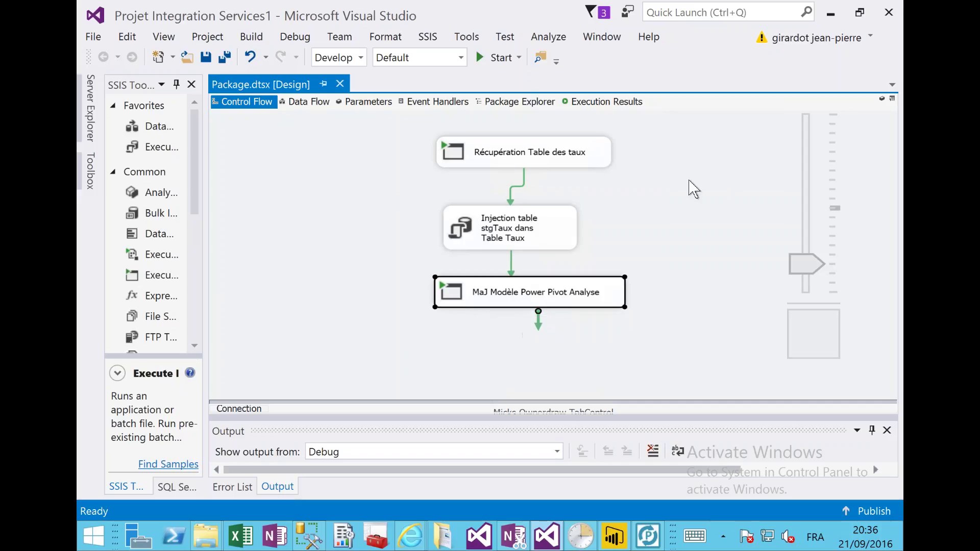
# Step: Examine the process executable and arguments of the Récupération Table des taux task, compare them with the Power Update task list, and discard the editor
pyautogui.click(537, 162)
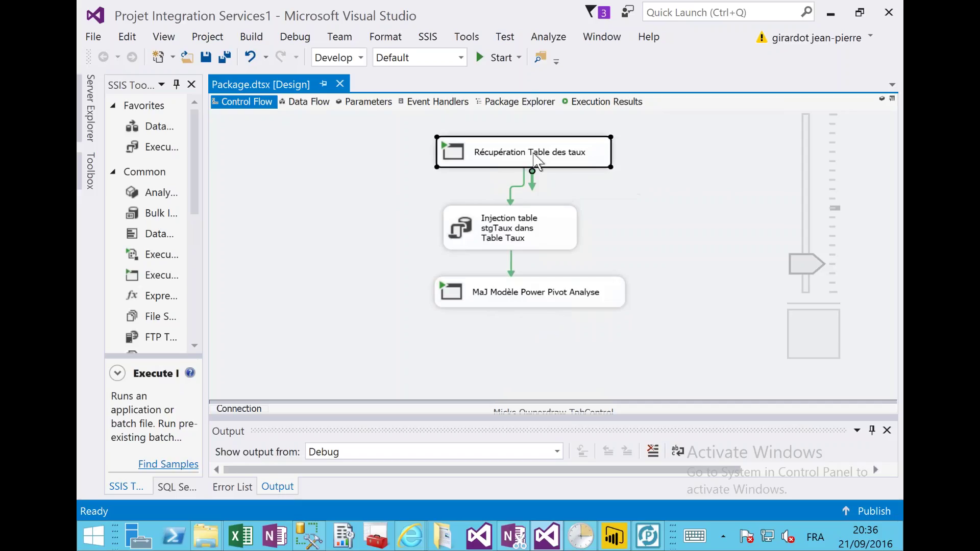
pyautogui.doubleClick(537, 162)
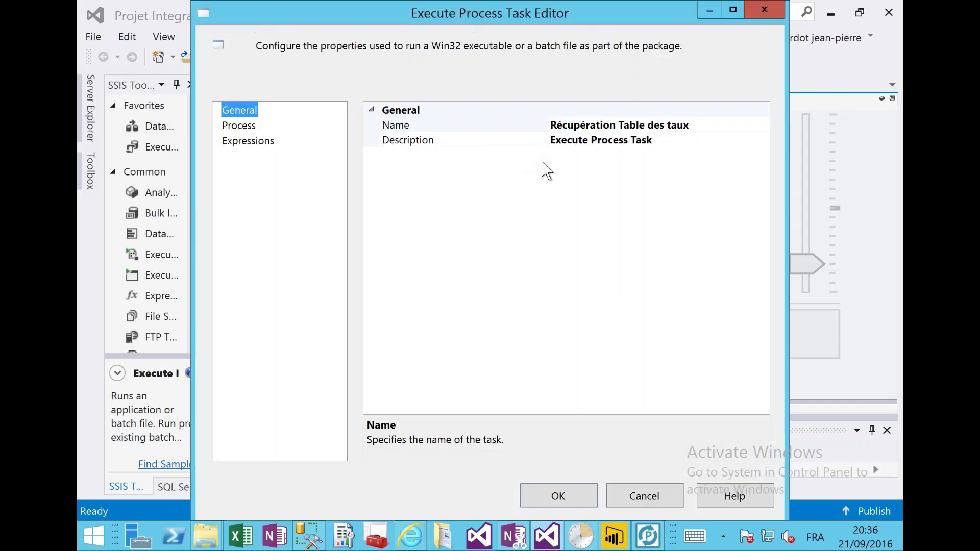
pyautogui.click(236, 127)
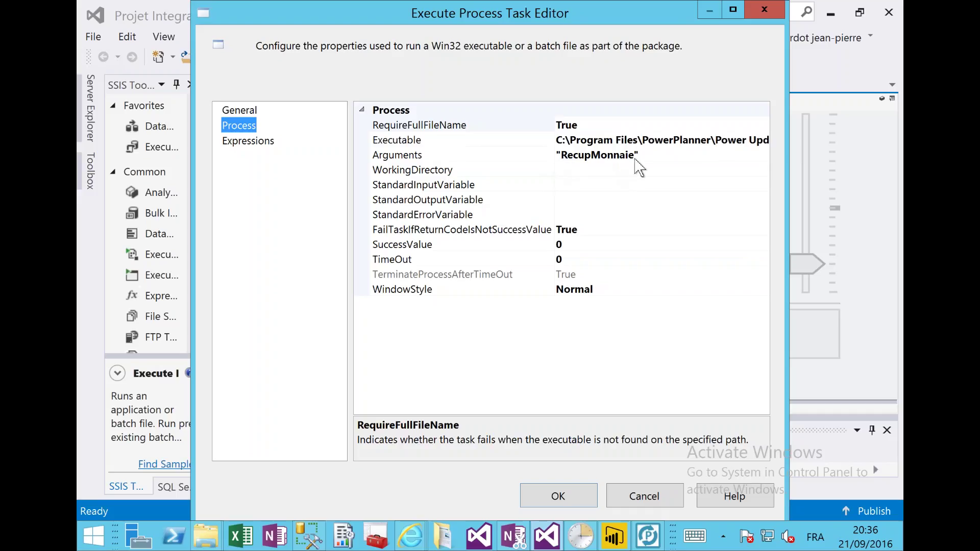
pyautogui.click(647, 535)
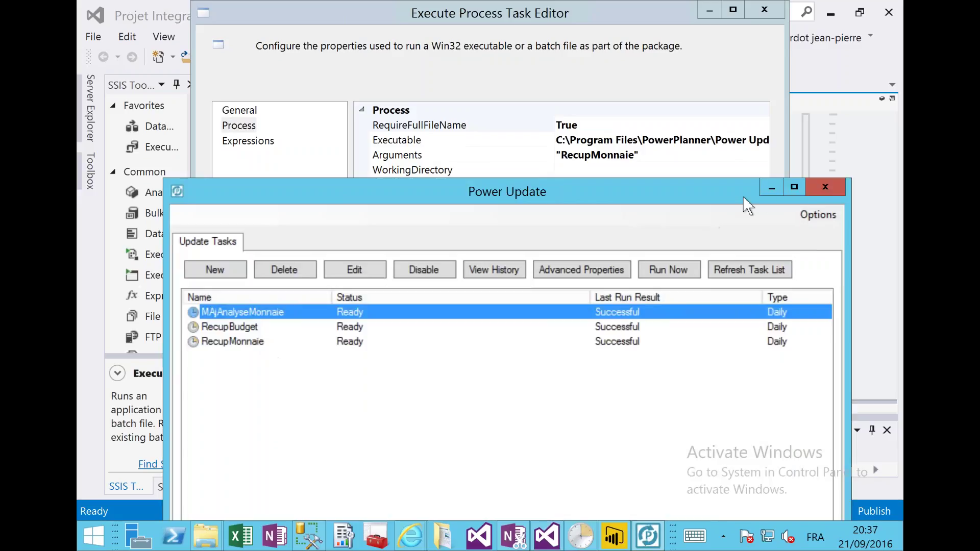
pyautogui.click(770, 187)
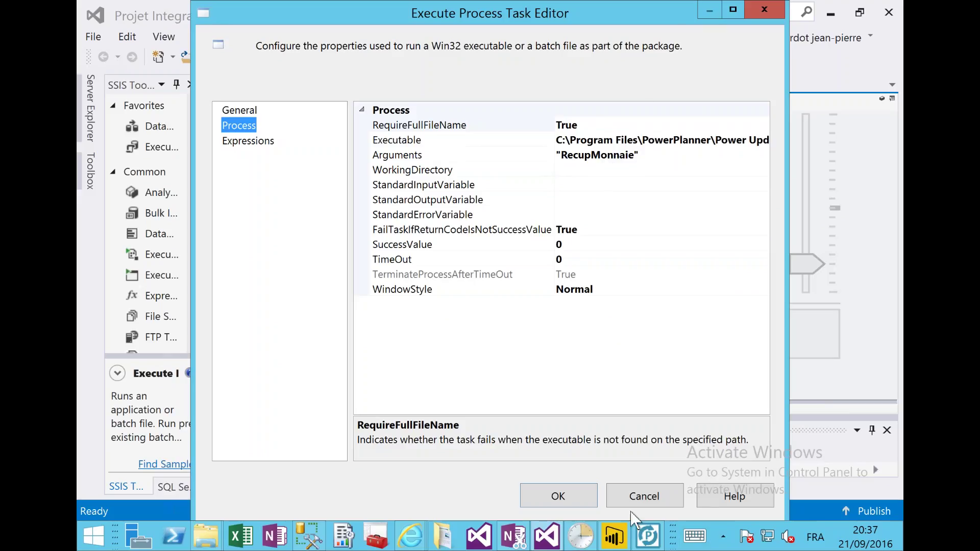
pyautogui.click(643, 496)
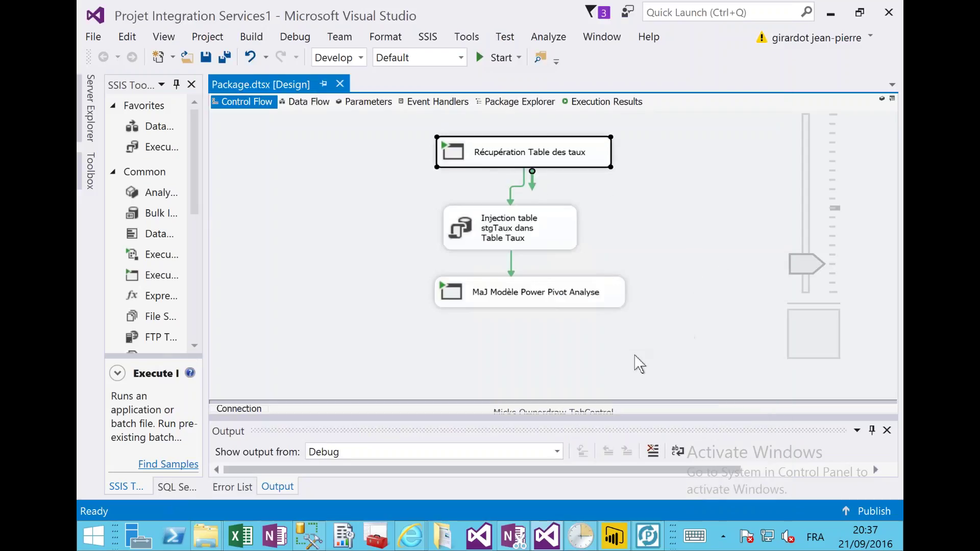
# Step: Review the SQL settings of the Injection table stgTaux task and the process settings of the MaJ Modèle Power Pivot Analyse task without saving changes
pyautogui.doubleClick(536, 235)
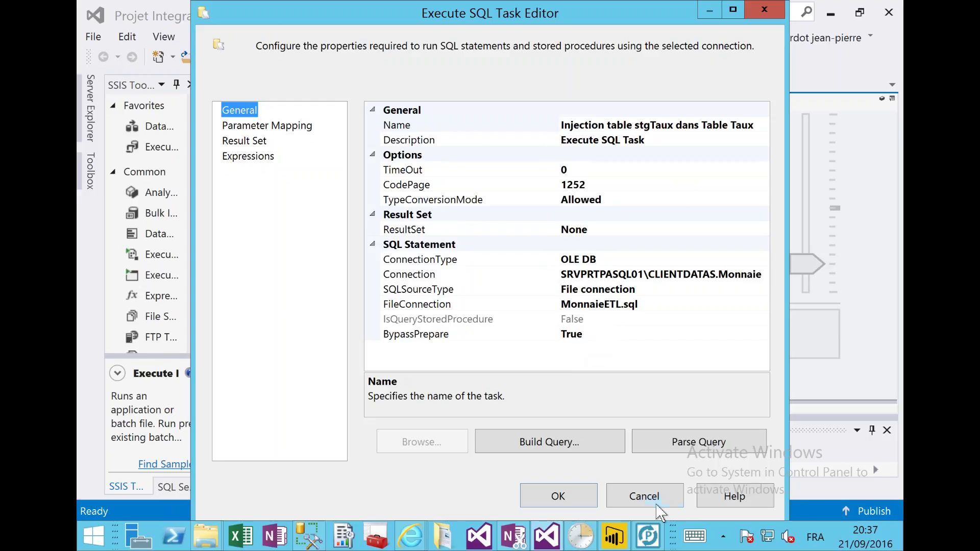
pyautogui.click(643, 494)
pyautogui.doubleClick(538, 309)
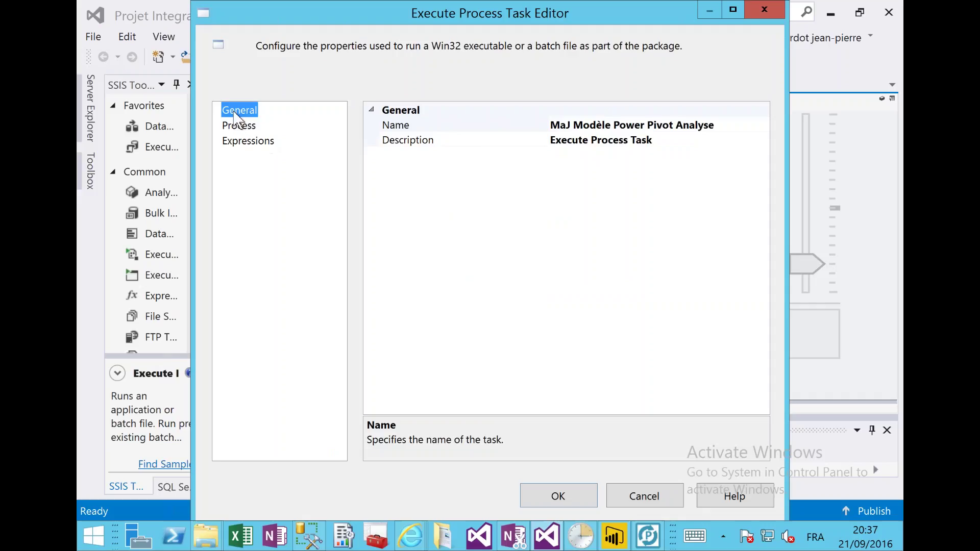
pyautogui.click(239, 125)
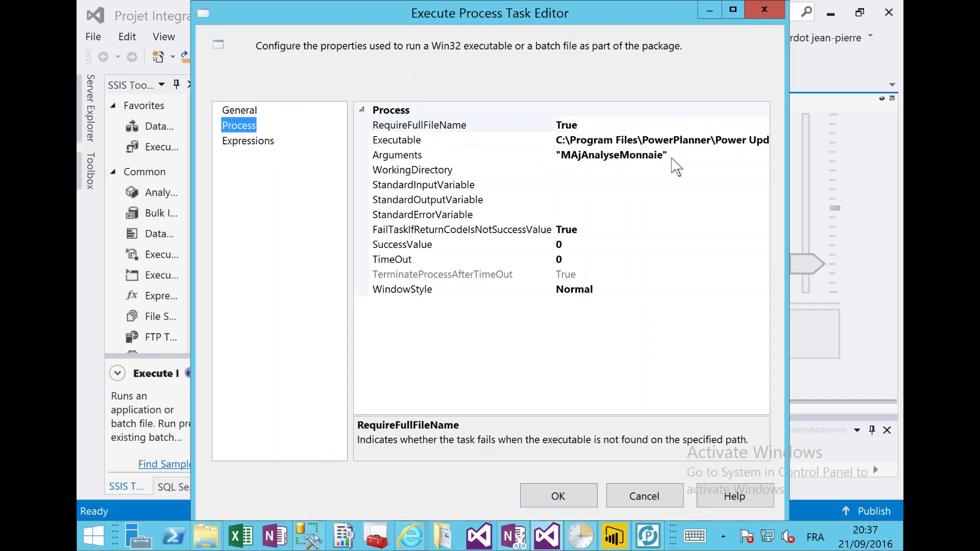
pyautogui.click(644, 498)
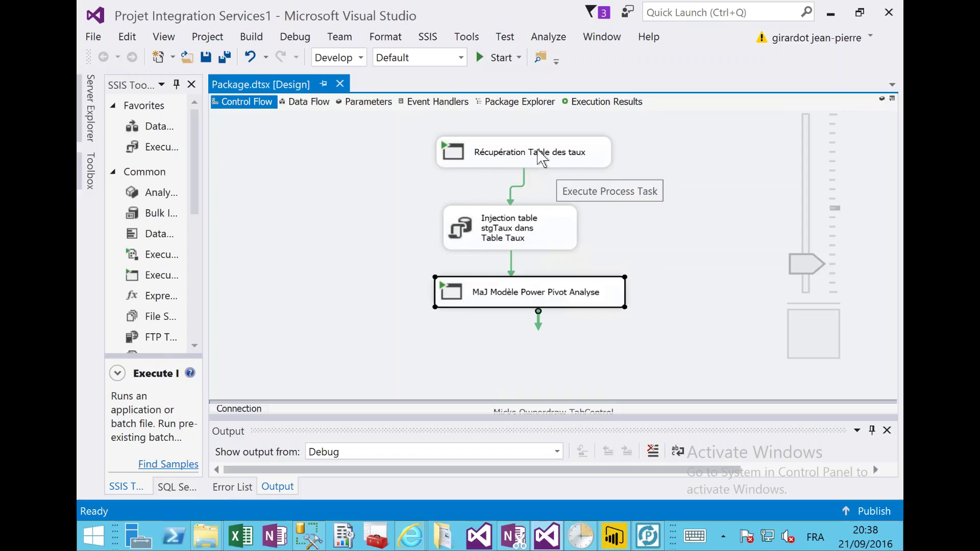
# Step: Switch to SQL Server Management Studio, delete the TauxChange rows for day 21 of month 9, and rerun the select query on that table
pyautogui.click(302, 543)
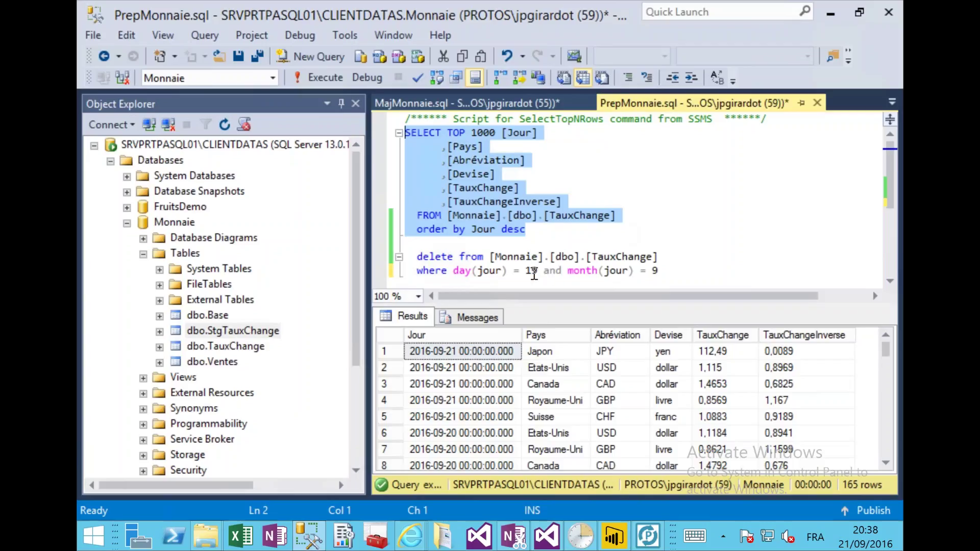
pyautogui.doubleClick(530, 271)
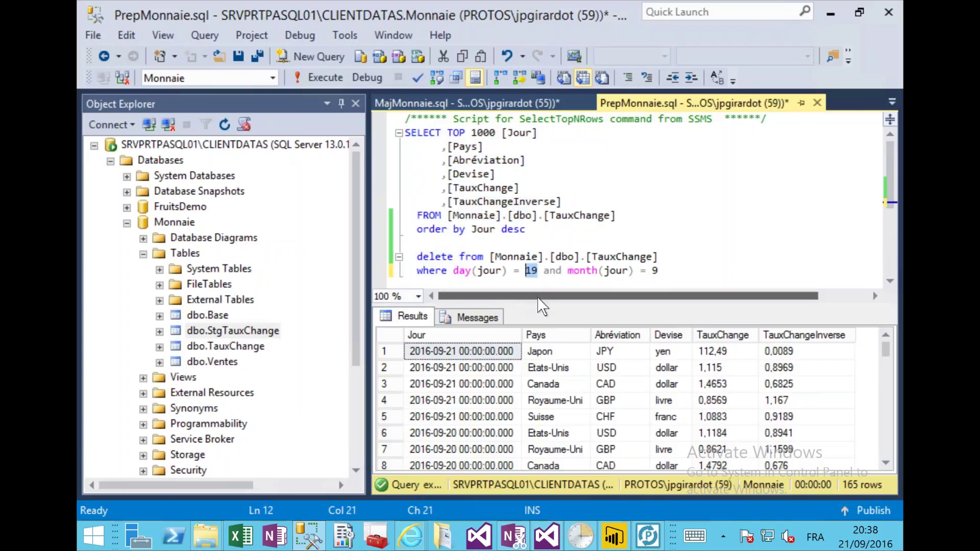
pyautogui.write('21')
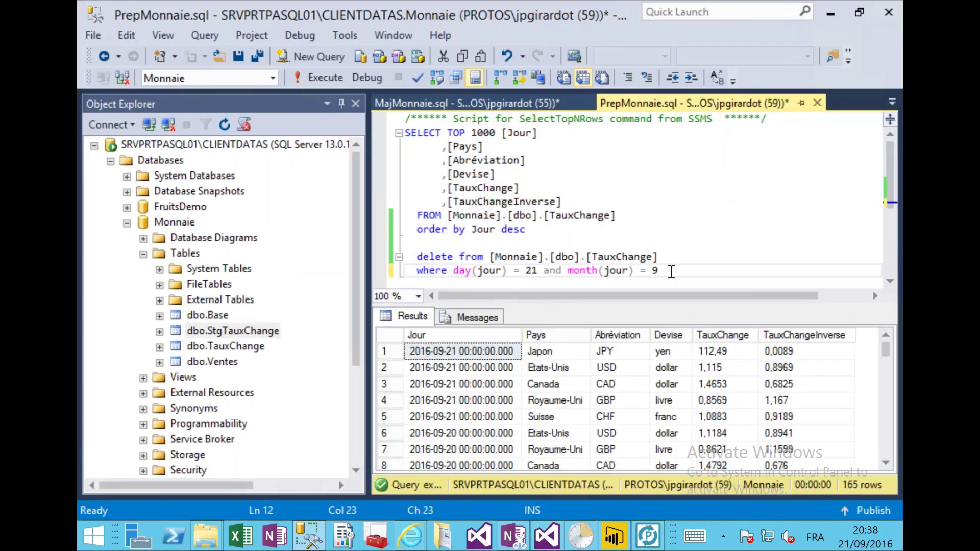
pyautogui.moveTo(661, 272); pyautogui.dragTo(415, 258)
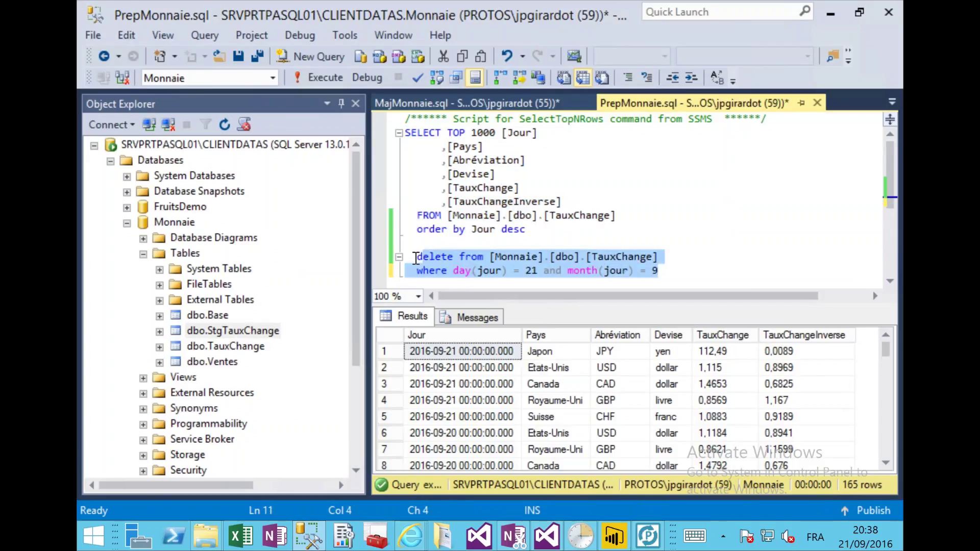
pyautogui.click(327, 78)
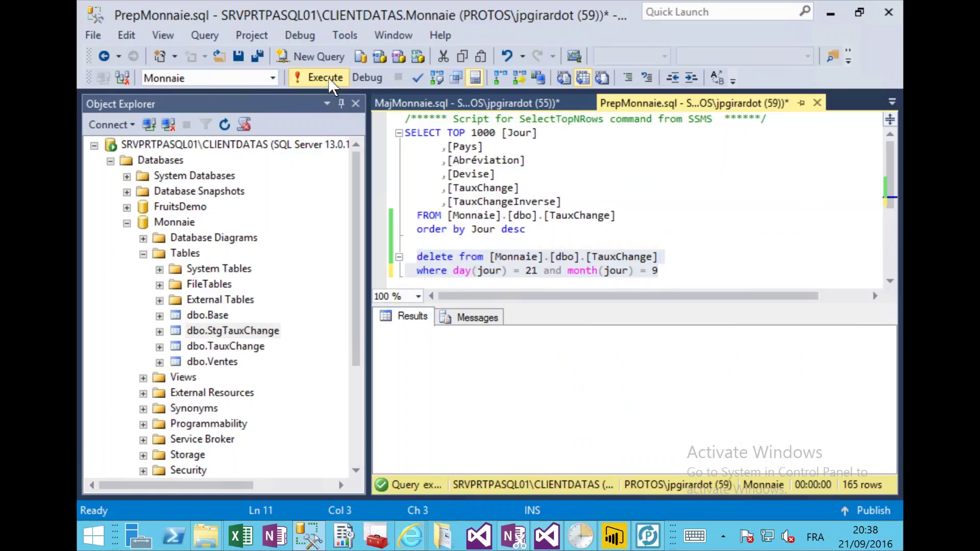
pyautogui.moveTo(545, 230); pyautogui.dragTo(404, 133)
pyautogui.click(317, 79)
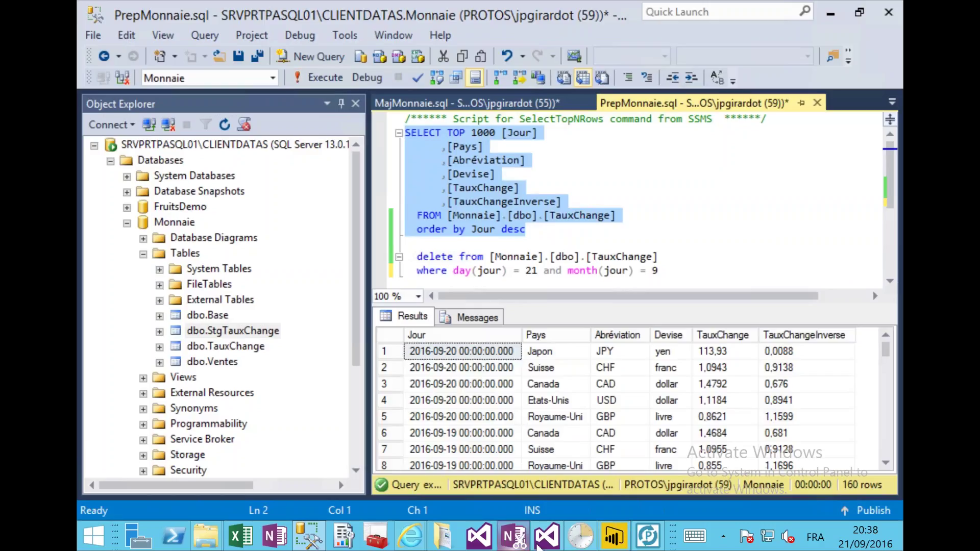
# Step: Switch to Visual Studio to run the Package.dtsx package, and rerun the TauxChange select query in SQL Server Management Studio
pyautogui.click(541, 542)
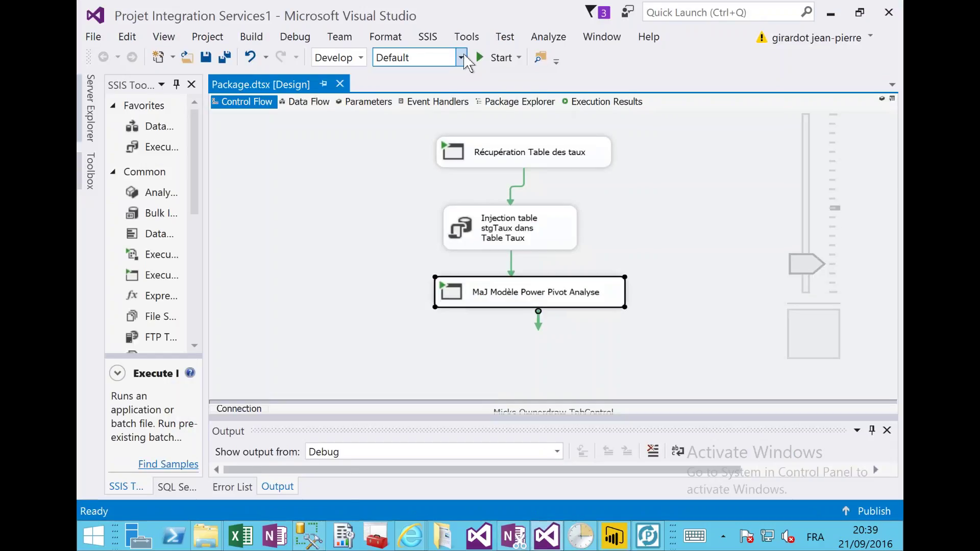
pyautogui.click(482, 58)
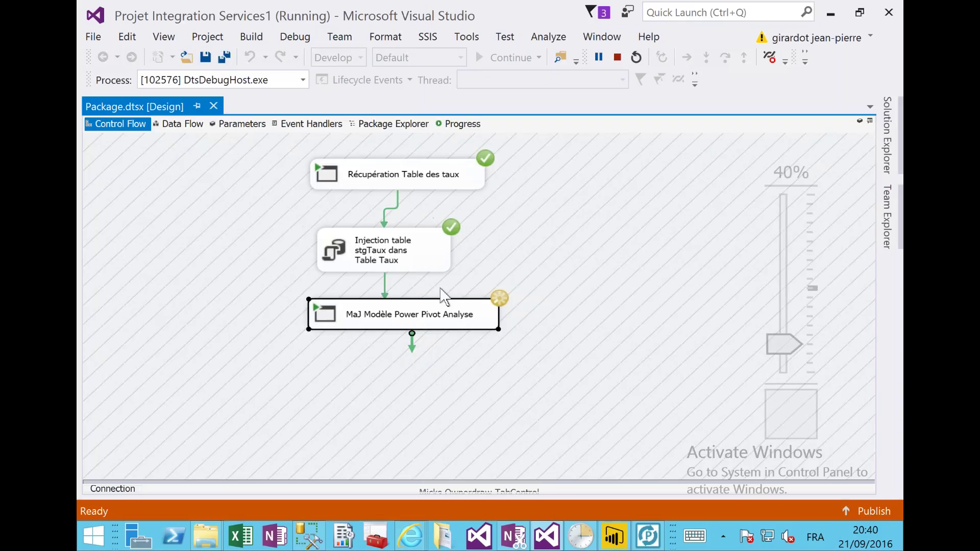
pyautogui.click(315, 542)
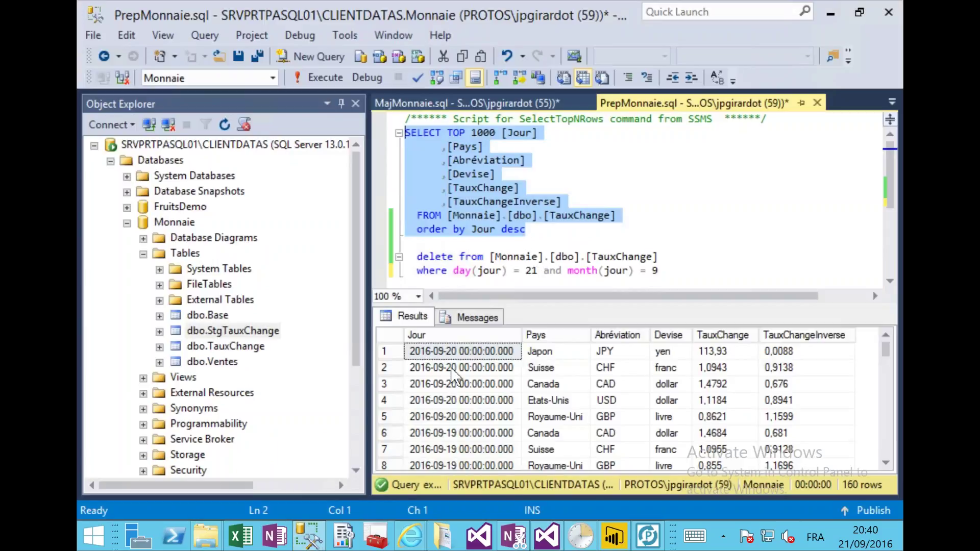
pyautogui.click(328, 84)
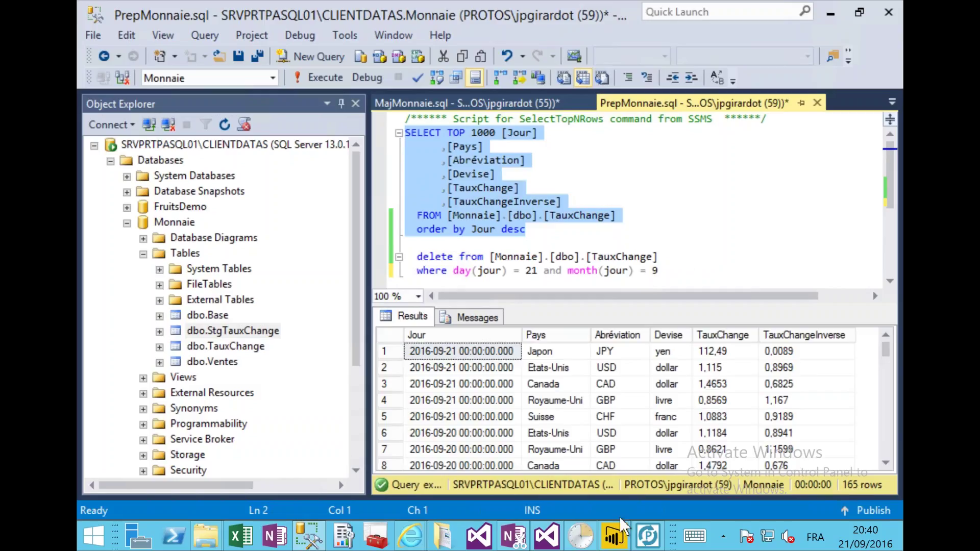
# Step: Return to Visual Studio to check the package's execution status, and minimize the remote session to get back to PowerPoint
pyautogui.click(551, 541)
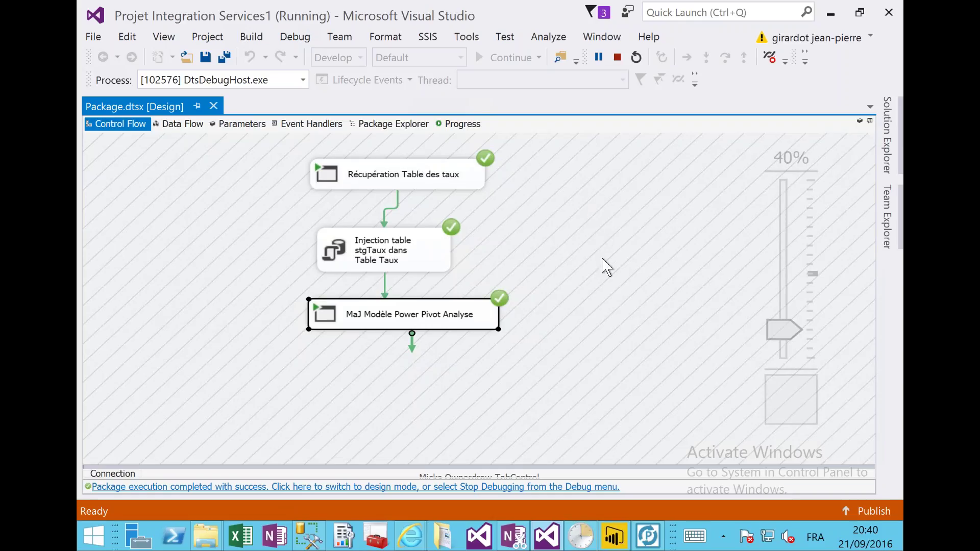
pyautogui.moveTo(531, 9)
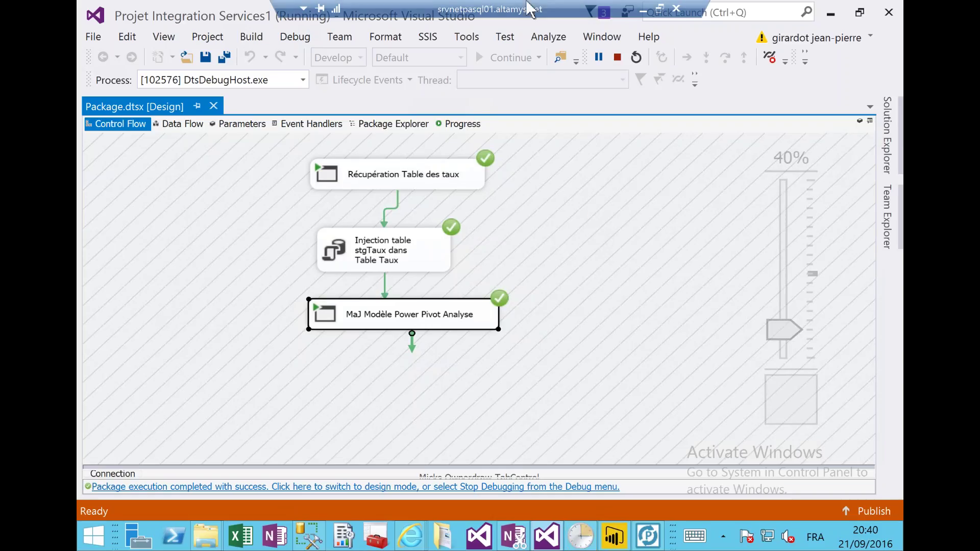
pyautogui.click(643, 10)
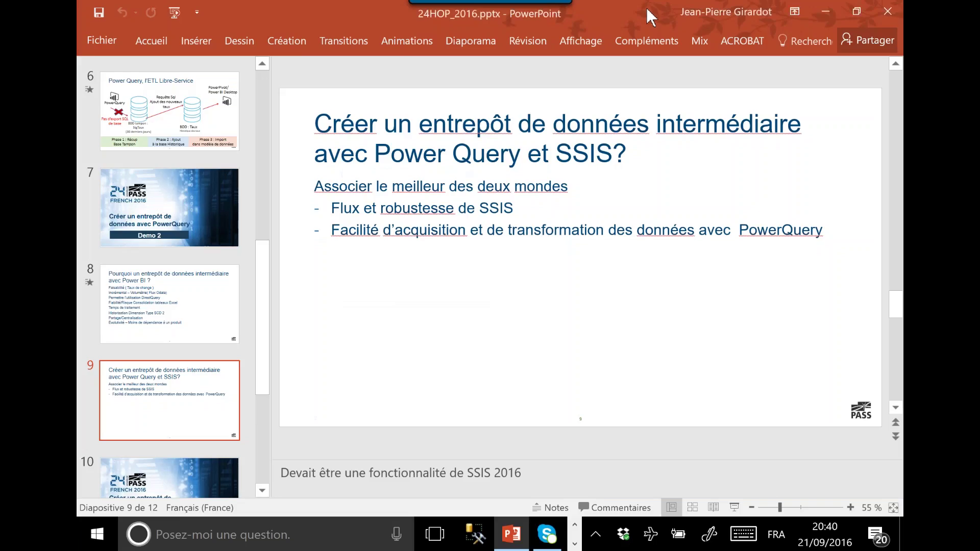